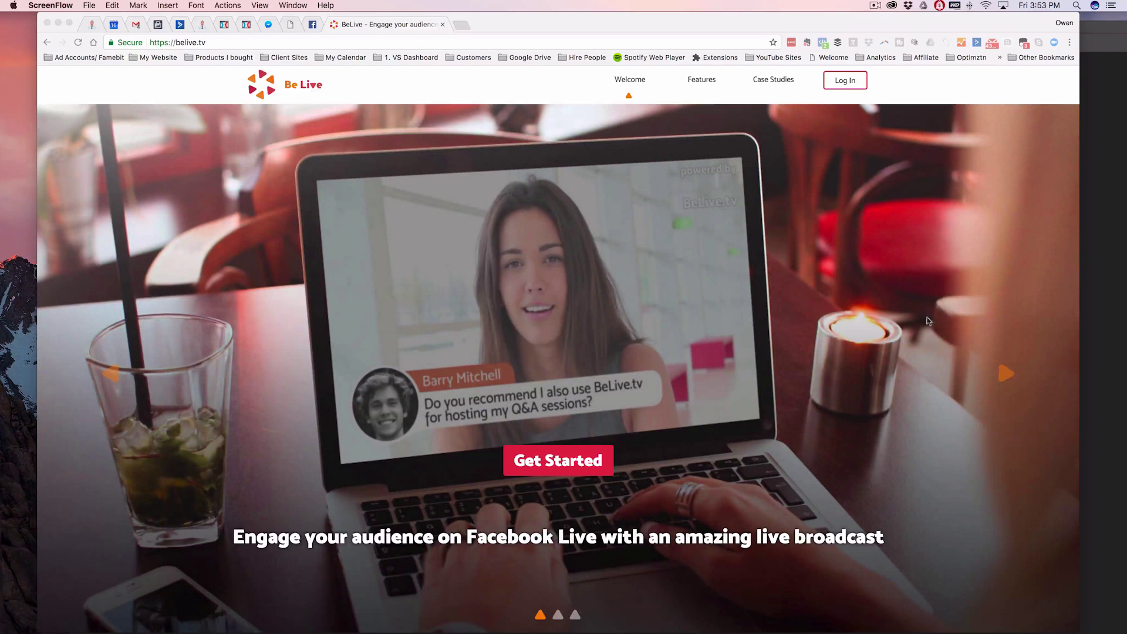
- Start an Interview-mode broadcast with share text 'Test Broadcast' and the host's e-mail autofilled
click(554, 467)
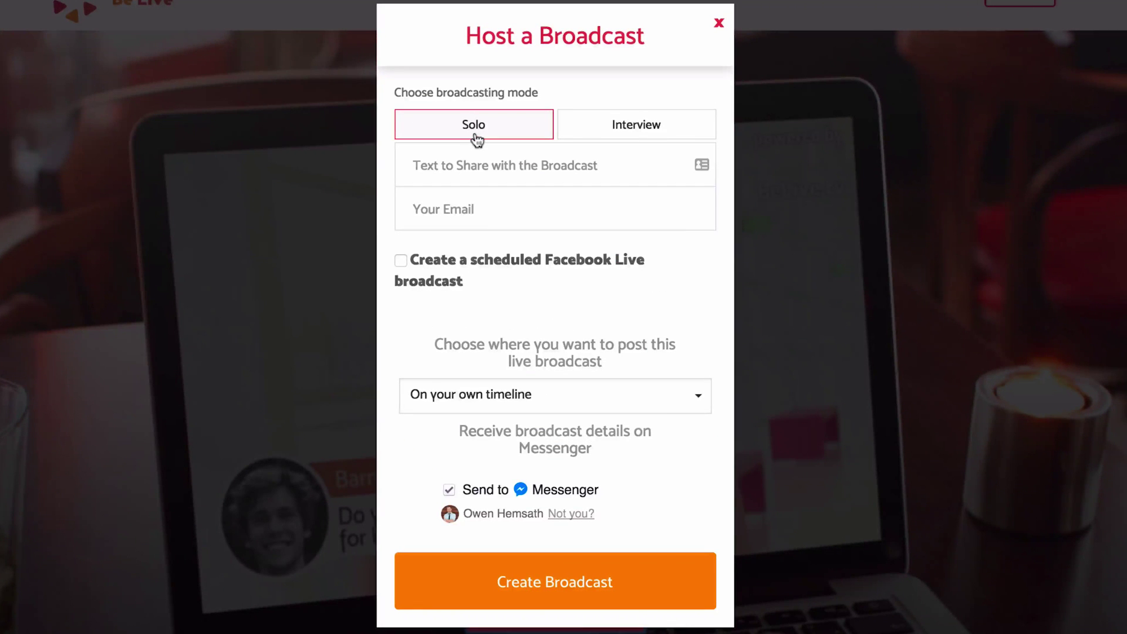
click(649, 130)
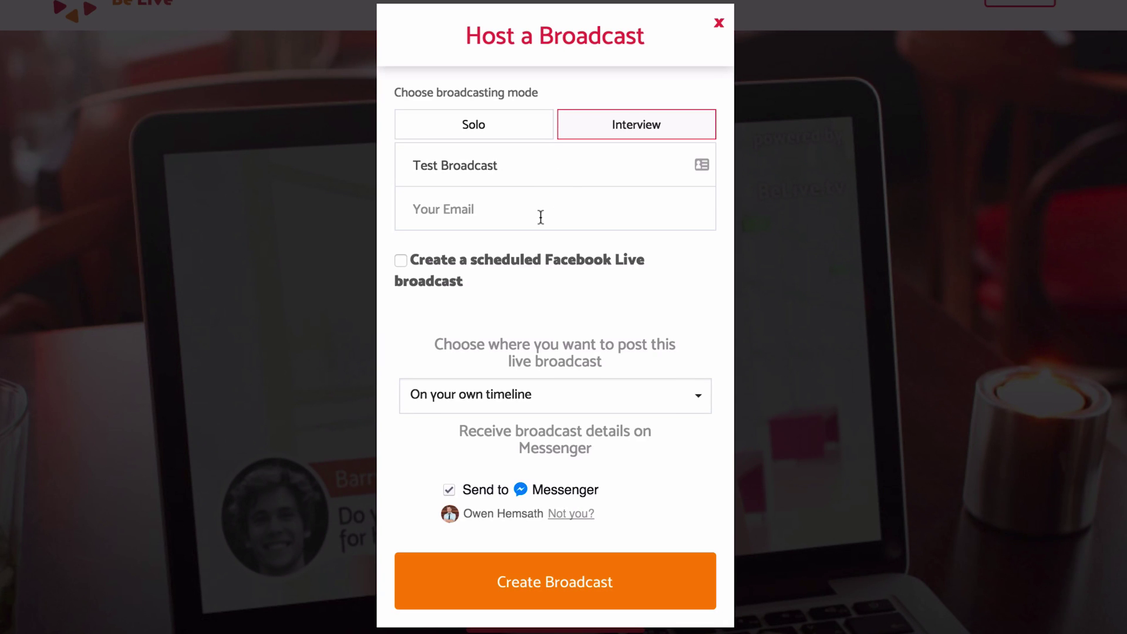
click(403, 266)
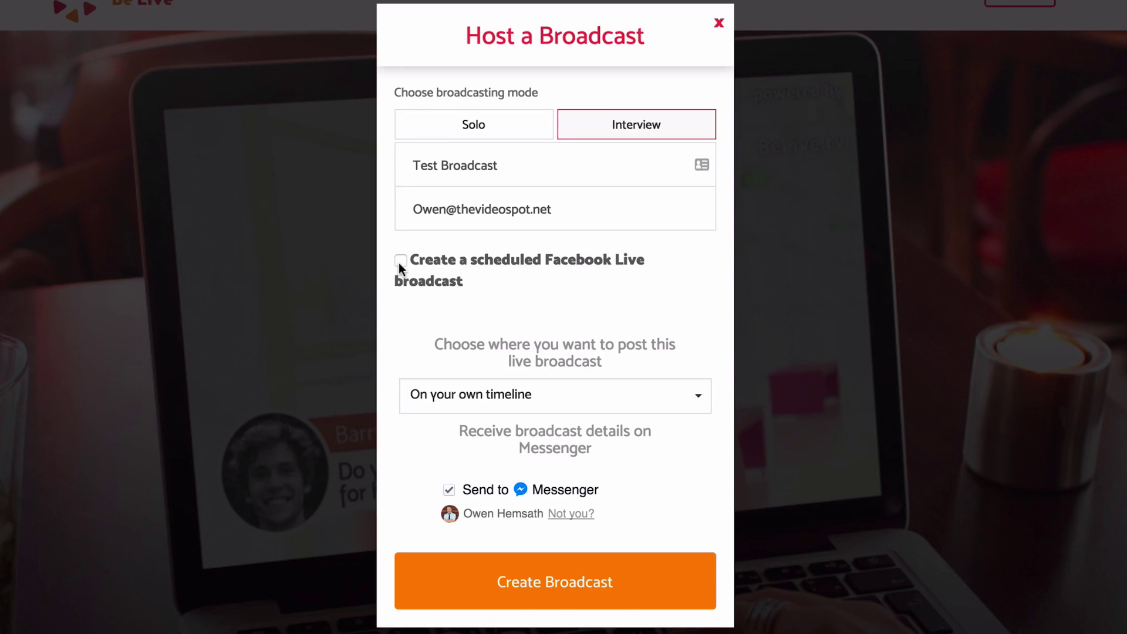
- Post to the managed Facebook group [VS] Content Hub after granting group access, and create the broadcast
click(572, 401)
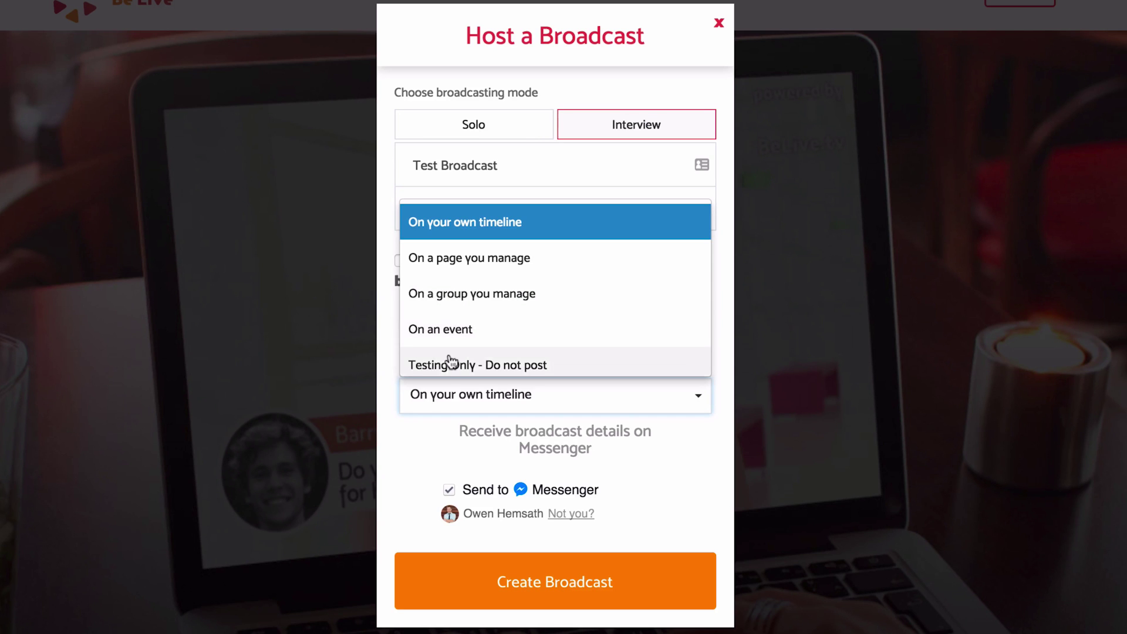
click(470, 297)
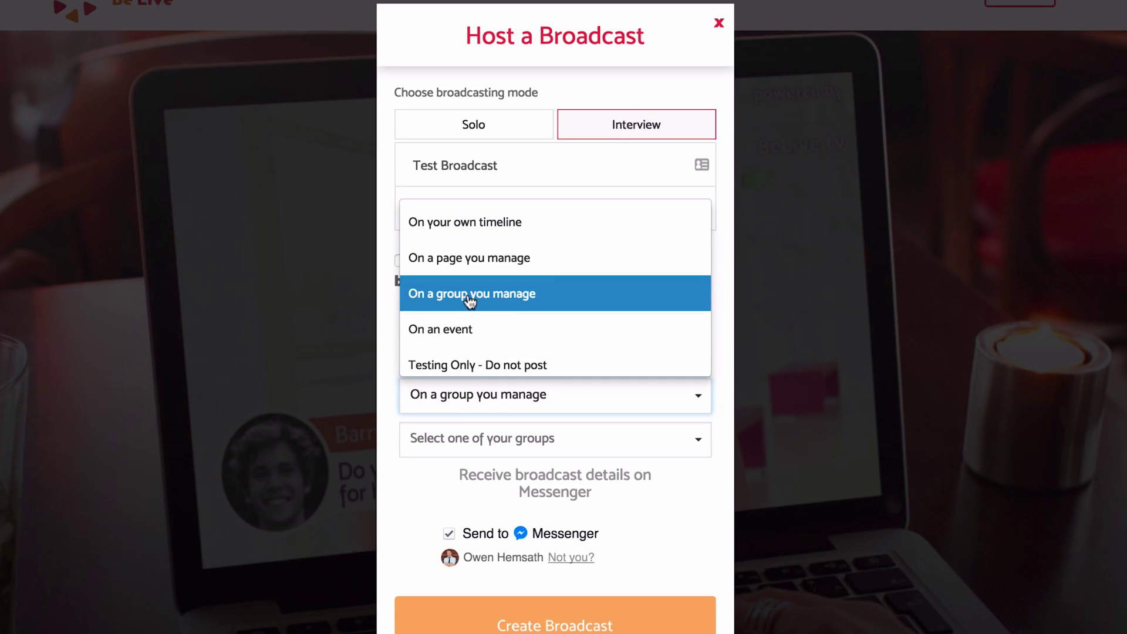
click(469, 300)
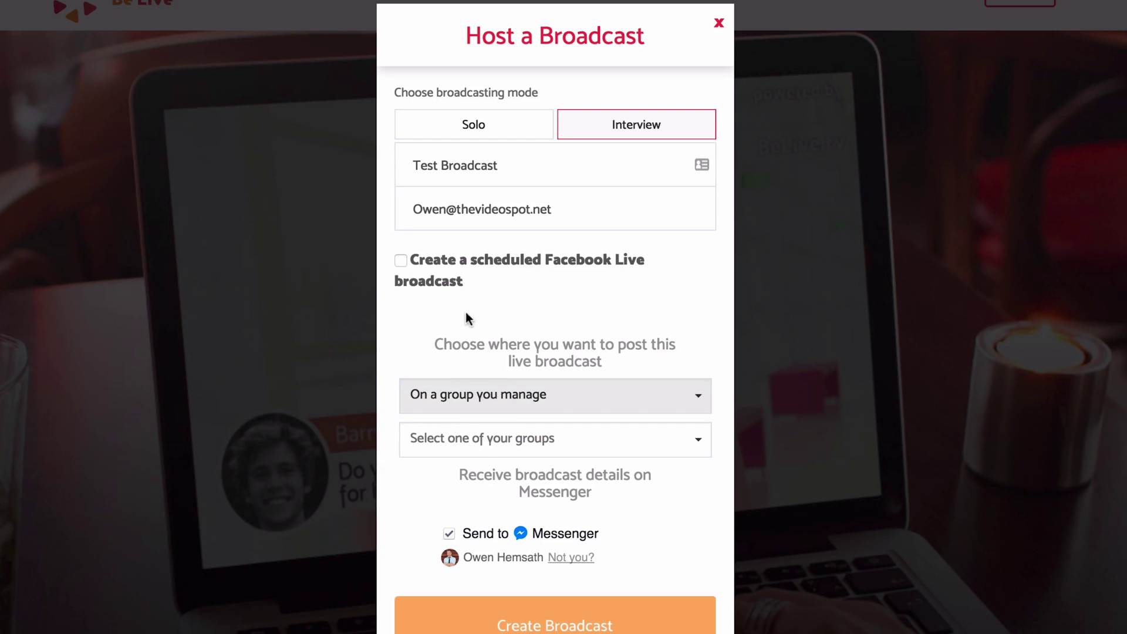
click(488, 438)
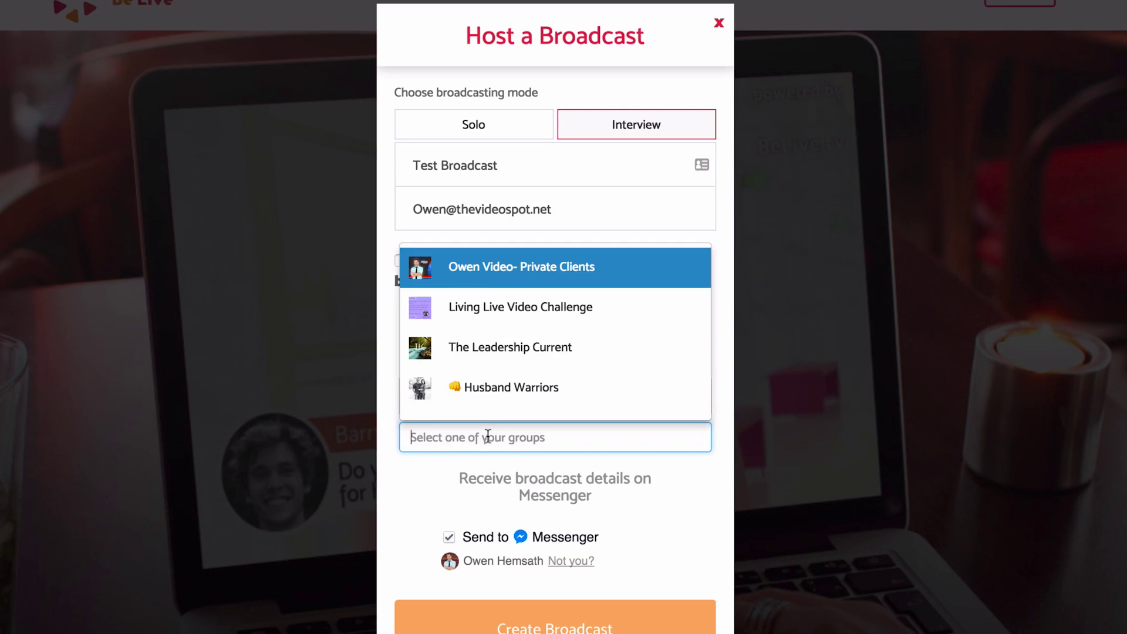
scroll(503, 358, down, 8)
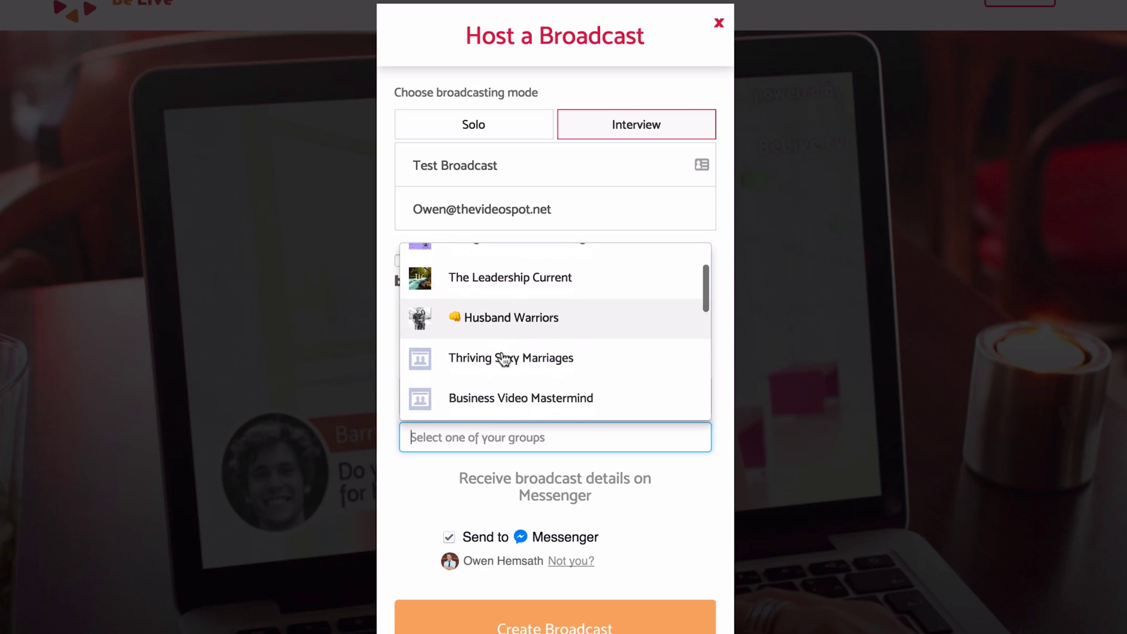
scroll(504, 358, down, 5)
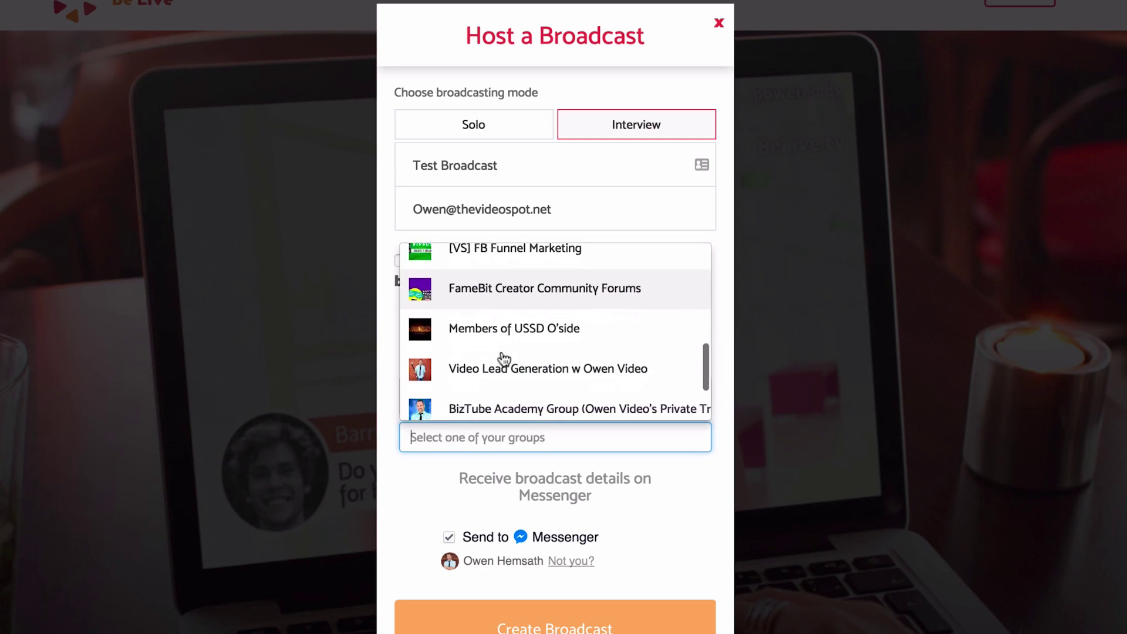
click(500, 357)
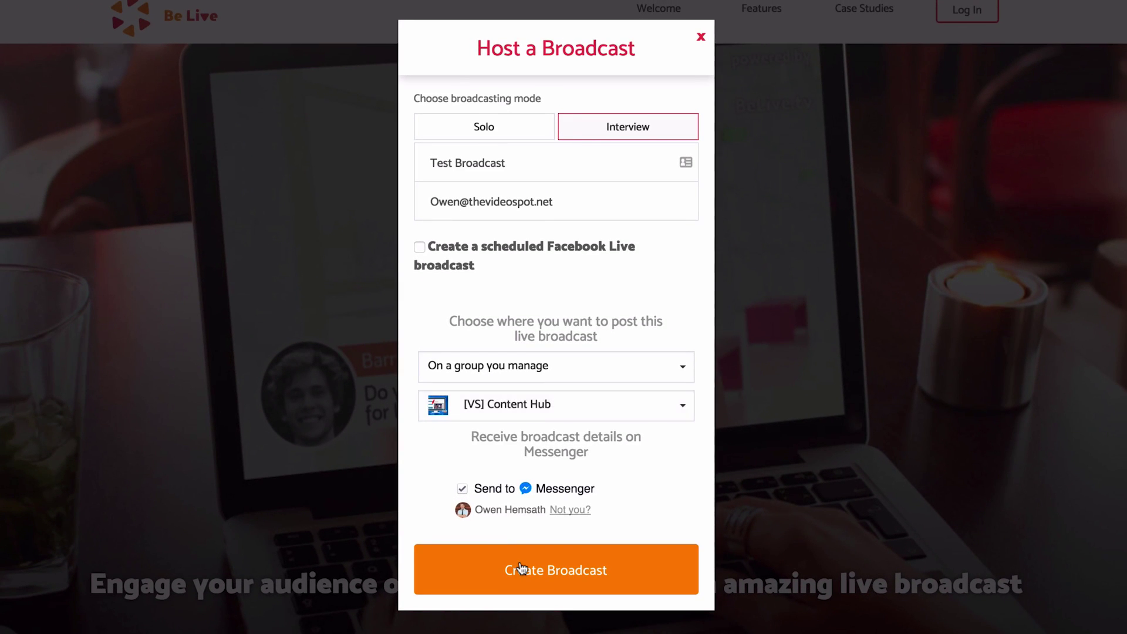
click(520, 565)
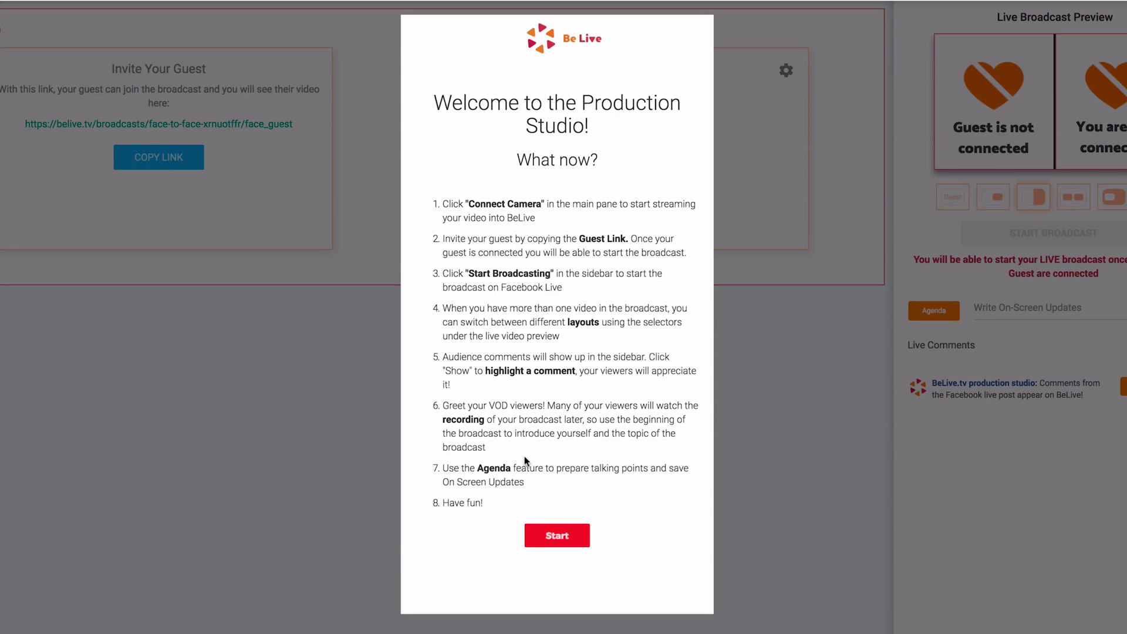
- Set HD 720p, HD Pro Webcam C920 camera and USB Audio CODEC microphone, then connect the camera
click(542, 535)
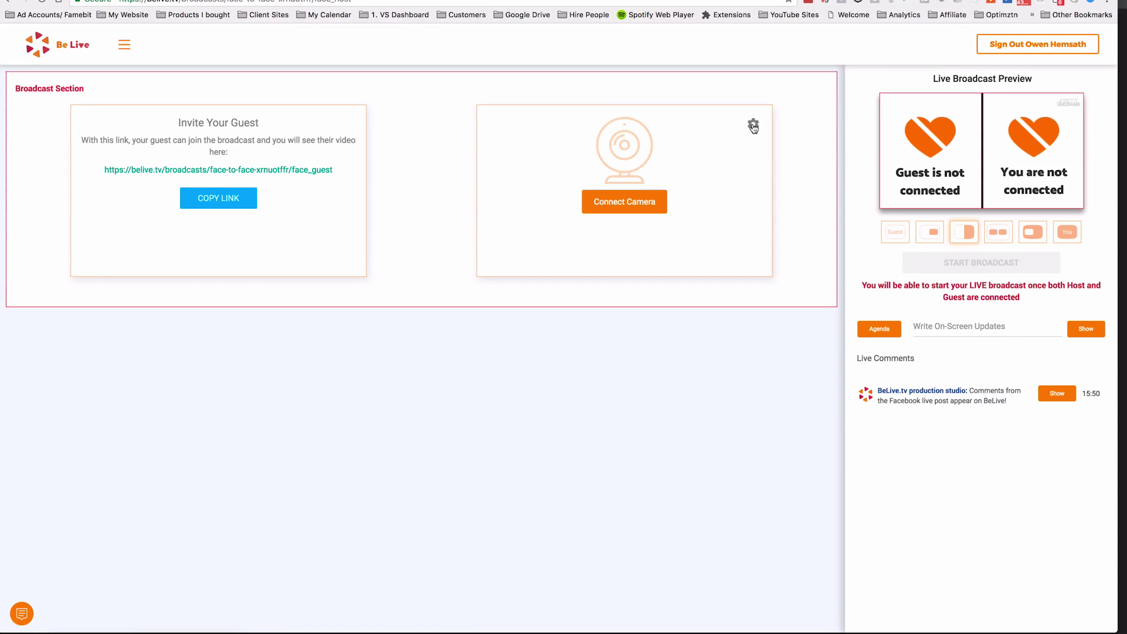
click(754, 127)
click(723, 127)
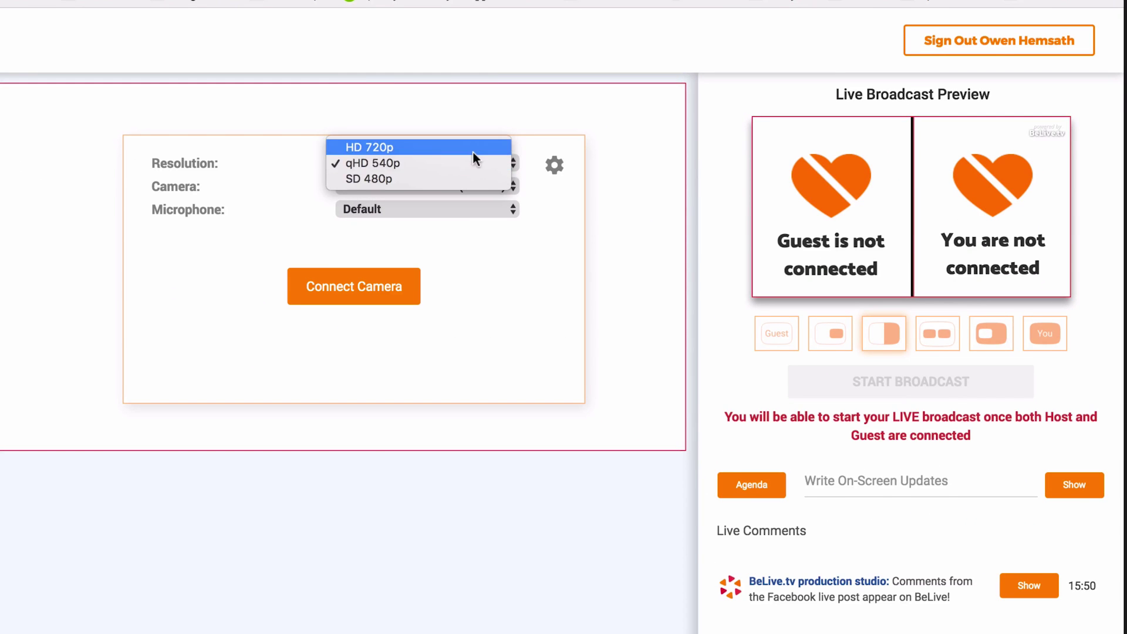
click(472, 152)
click(438, 186)
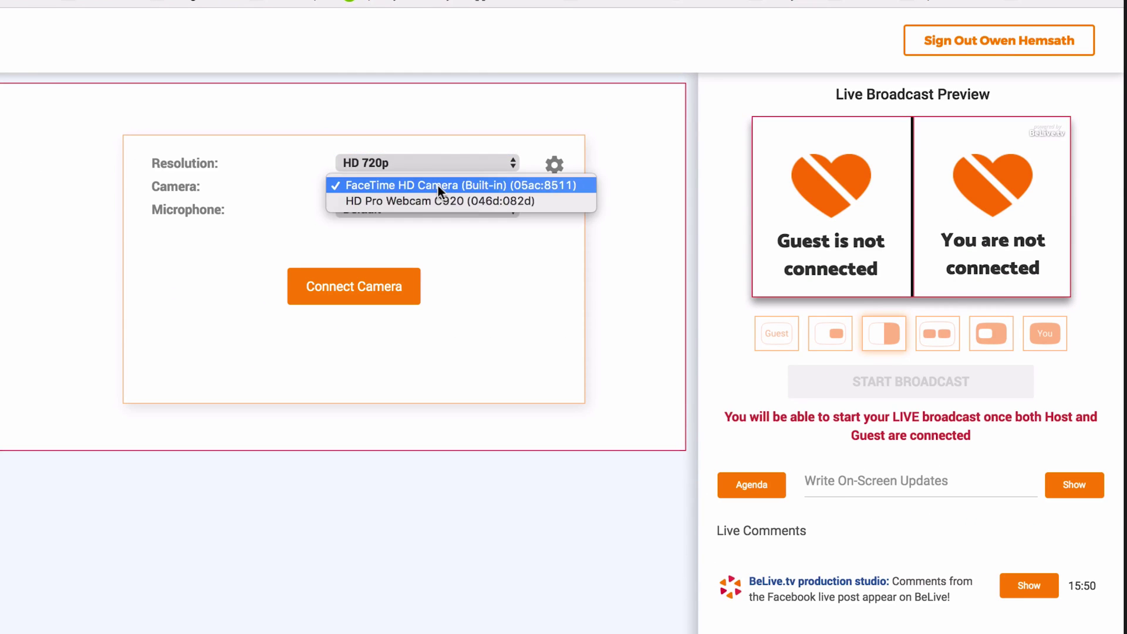
click(408, 198)
click(408, 204)
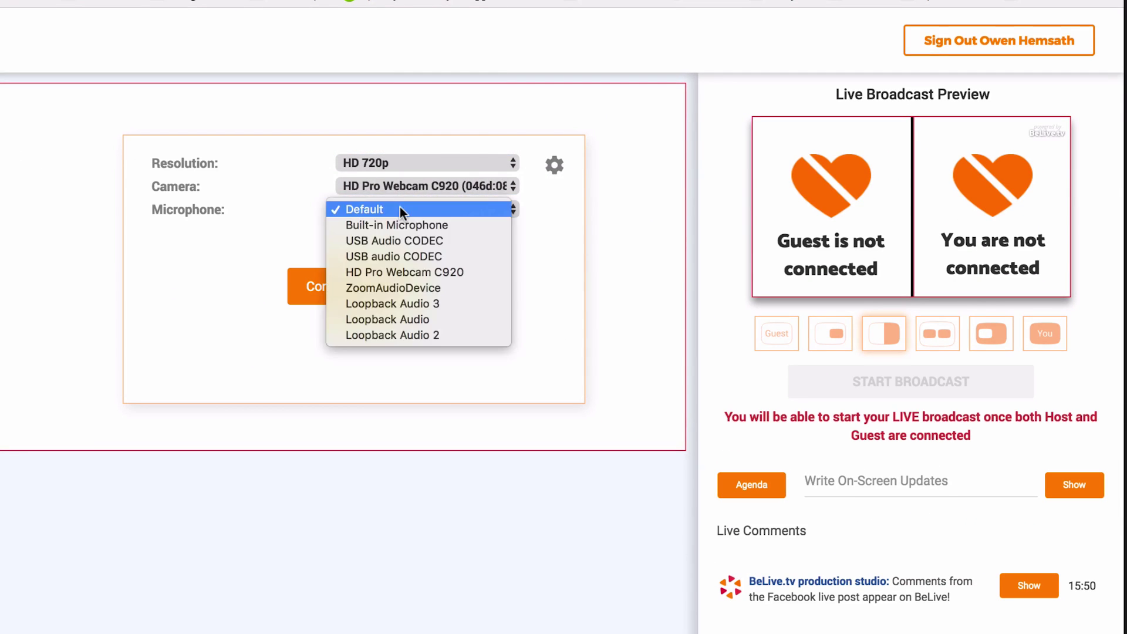
click(400, 239)
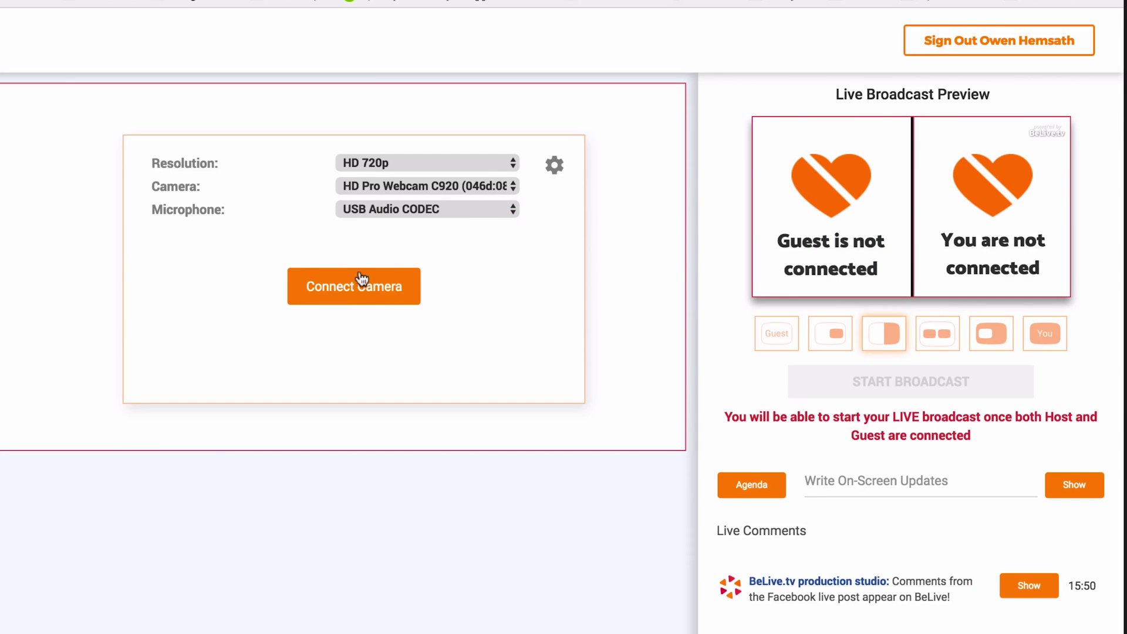
click(351, 289)
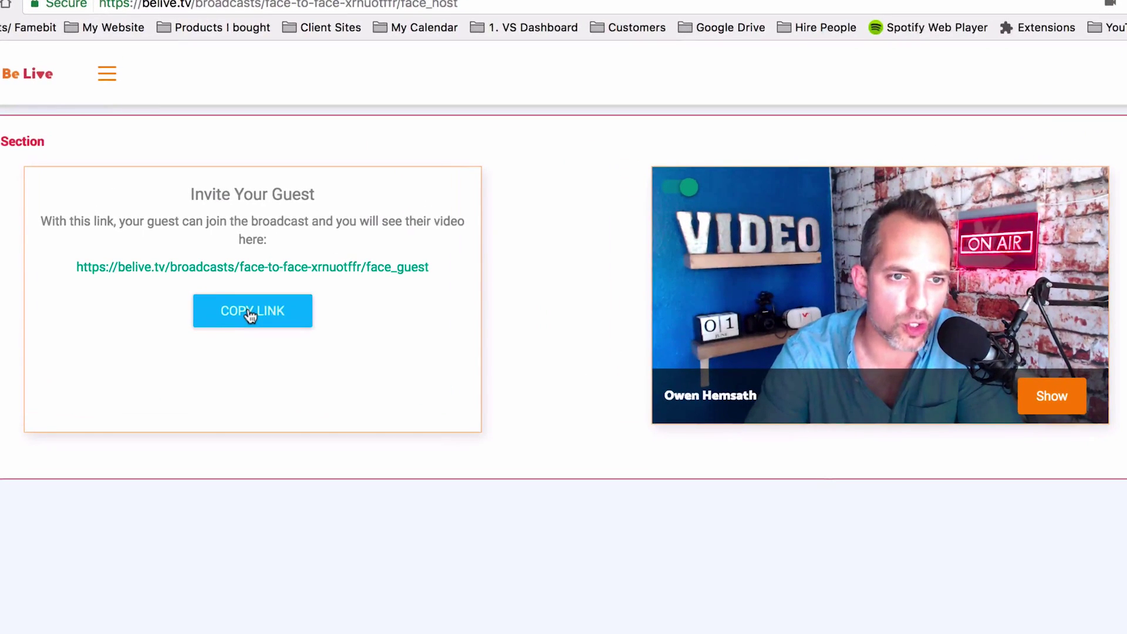
- Copy the guest invite link and open the agenda planner
click(251, 314)
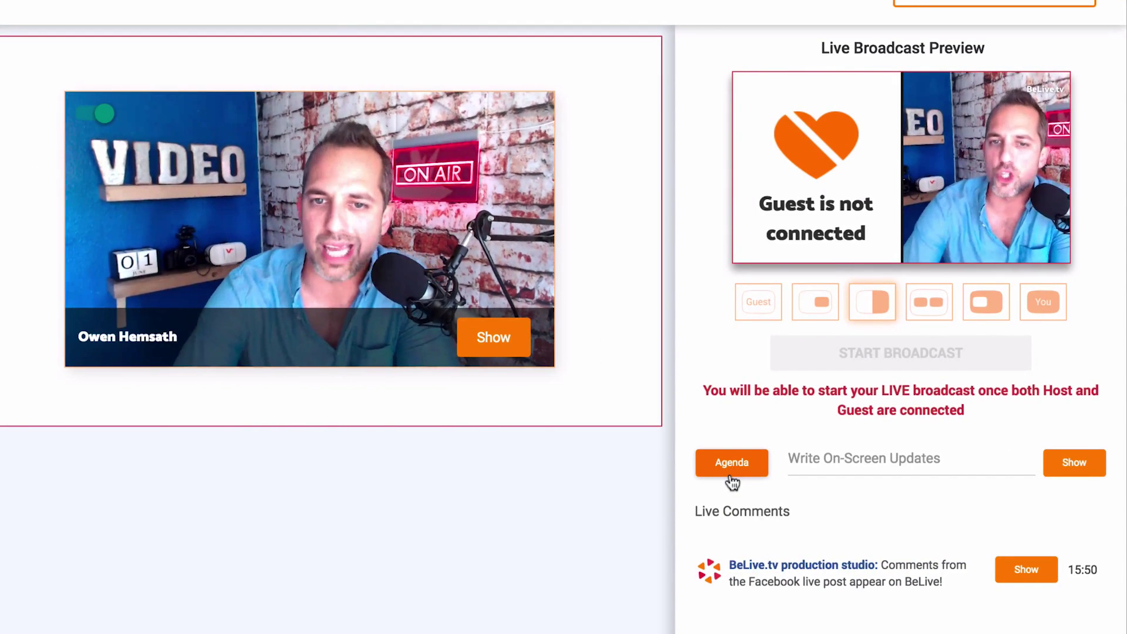
click(731, 477)
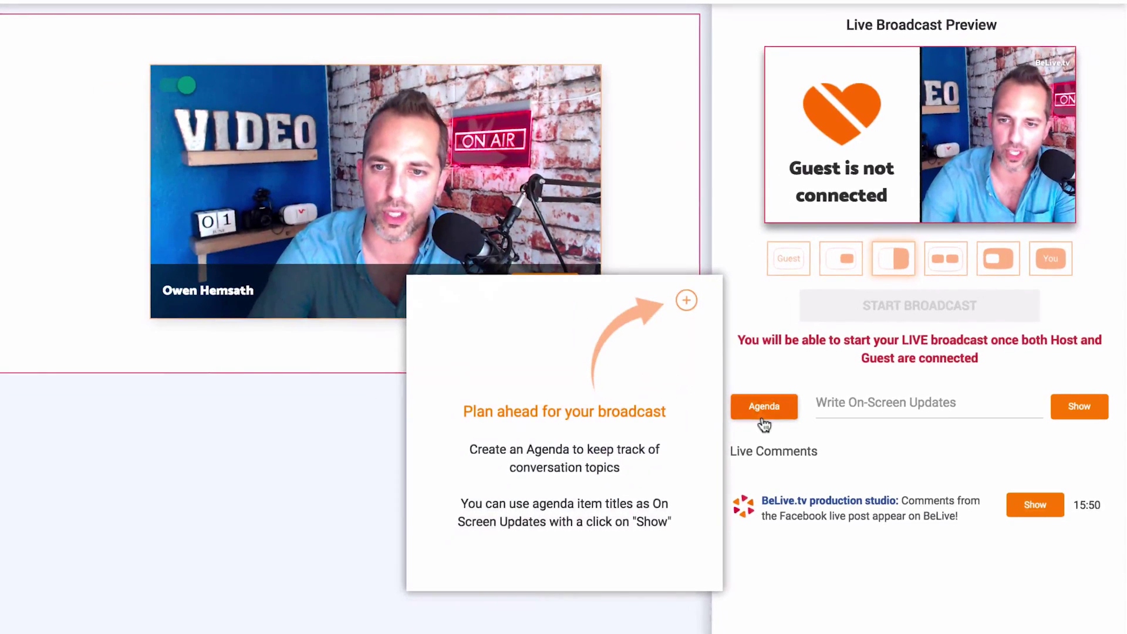
- Add agenda item 'Q1: What is a squirrel?' with a description about becoming a squirrel
click(687, 302)
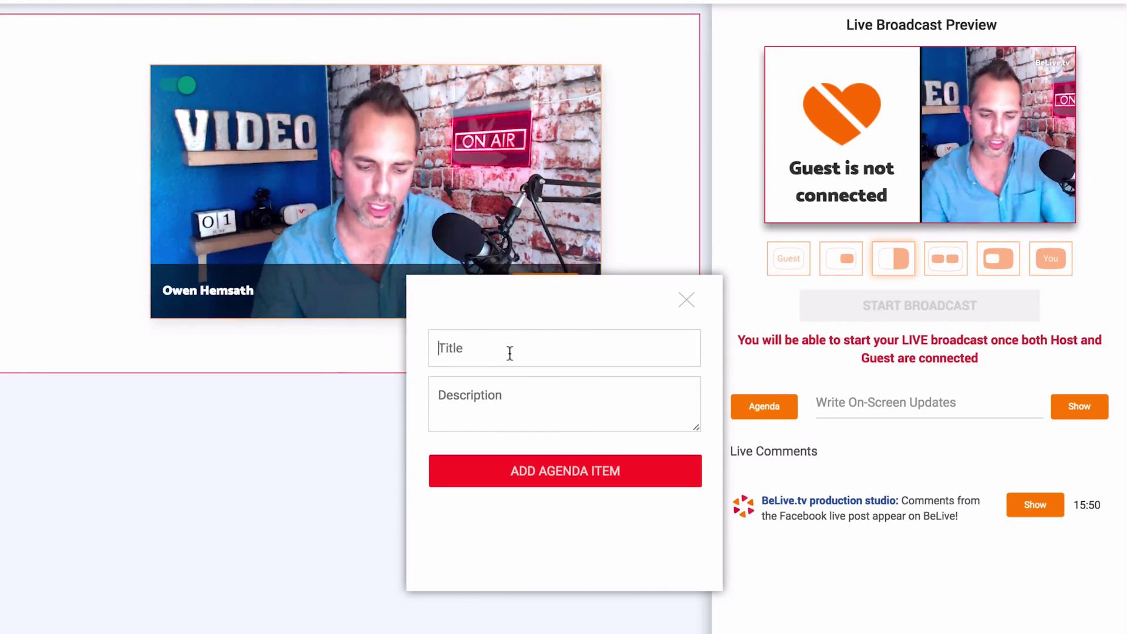
text(Q)
text(1: What is a squirrel?)
key(Tab)
text(Go through the process of becoming a squirrel and include all the necessary info about nuts.)
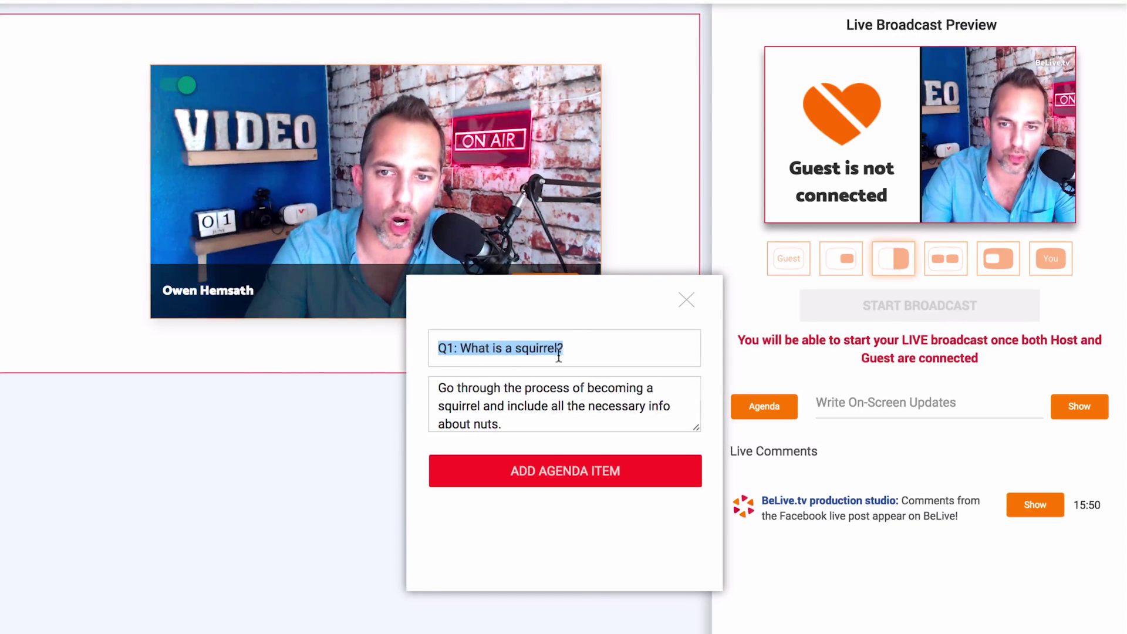
click(518, 485)
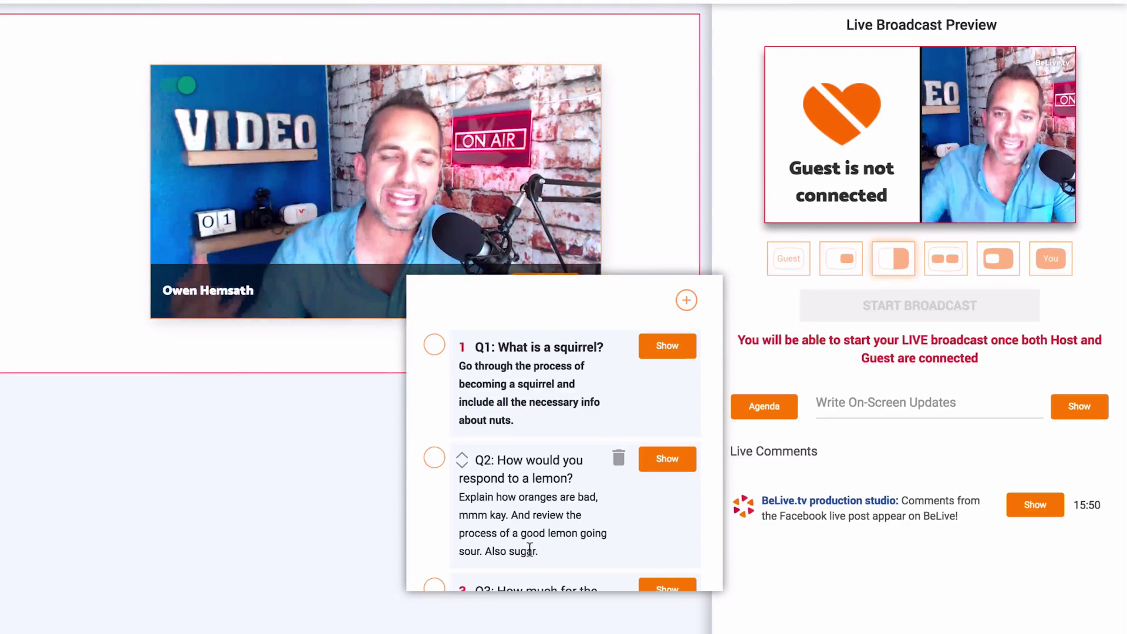
- Check off Q3 'How much for the Beaver?' as covered and scroll back to Q1
scroll(531, 549, down, 5)
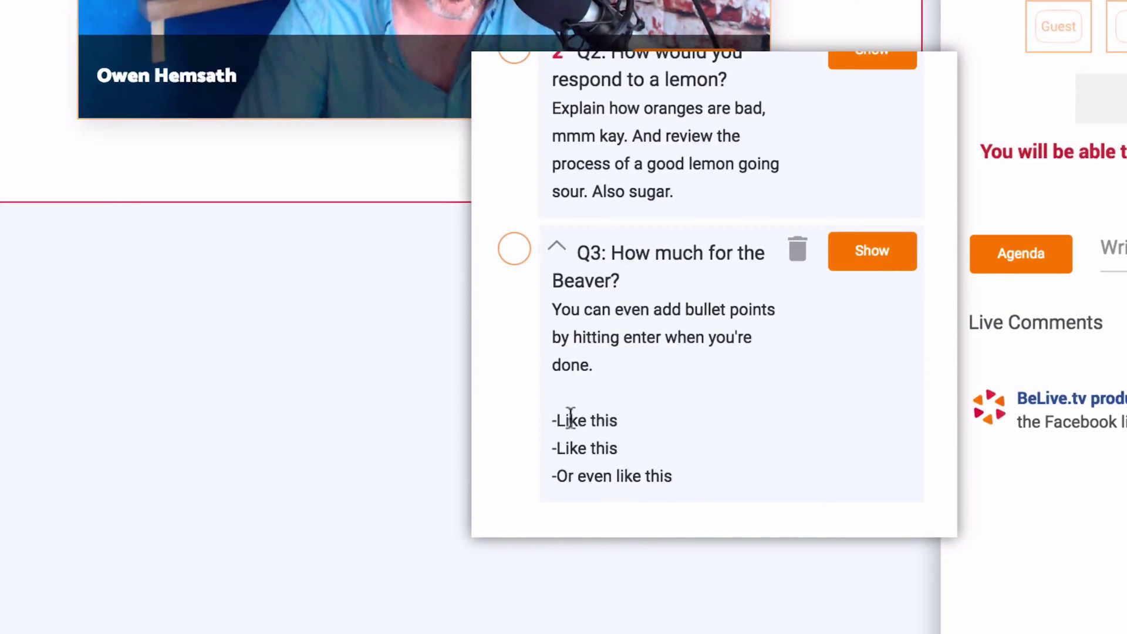
scroll(552, 446, up, 3)
scroll(694, 314, down, 3)
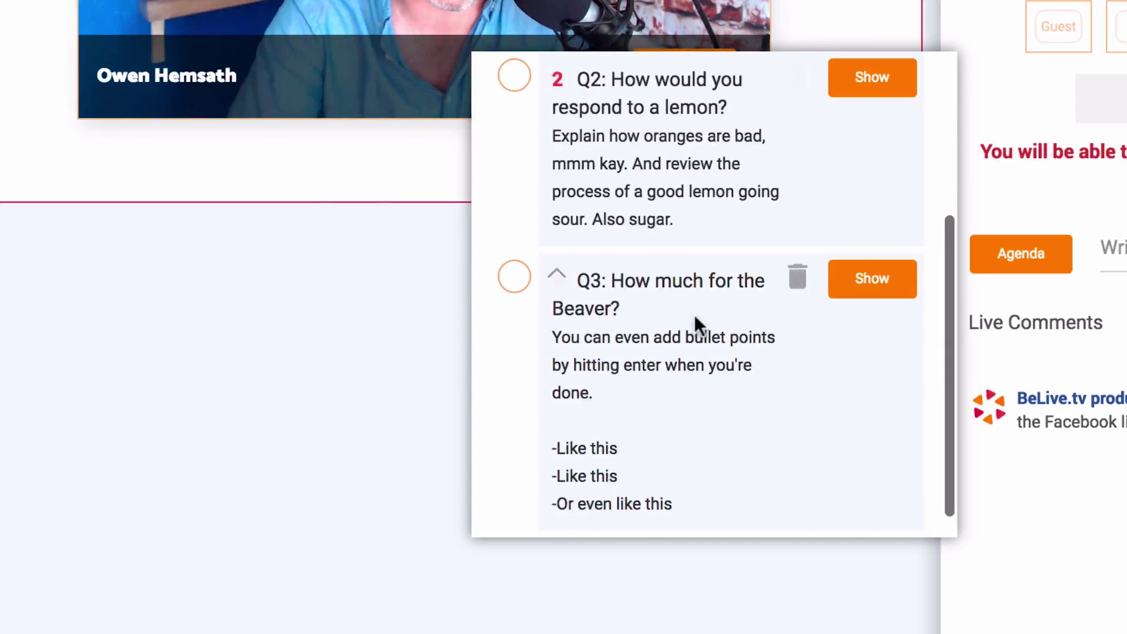
click(514, 279)
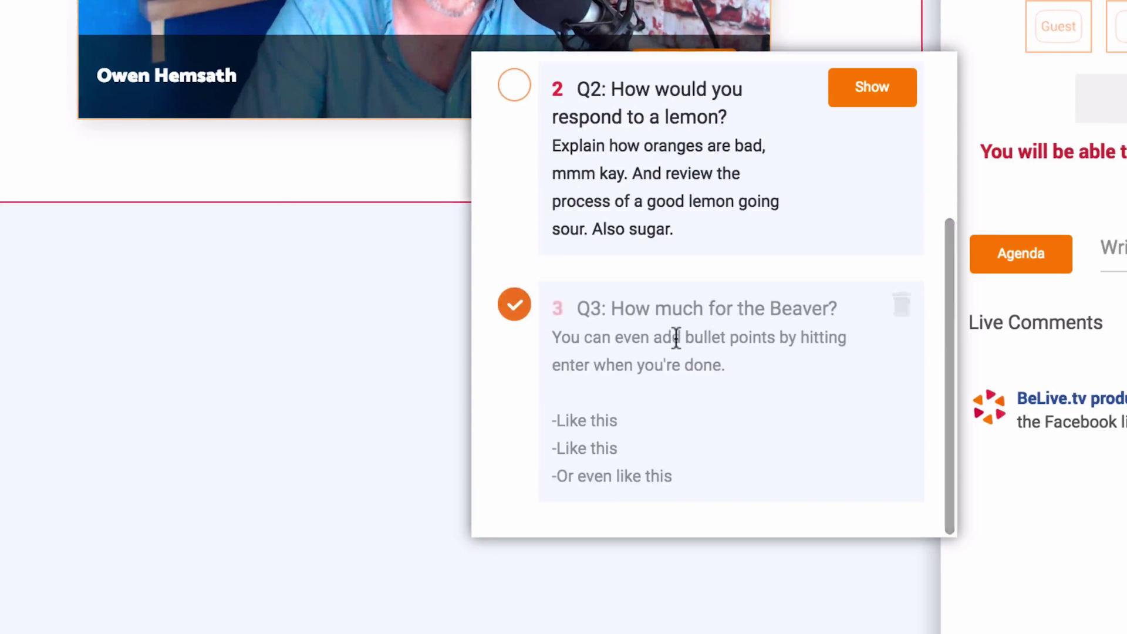
scroll(628, 372, up, 3)
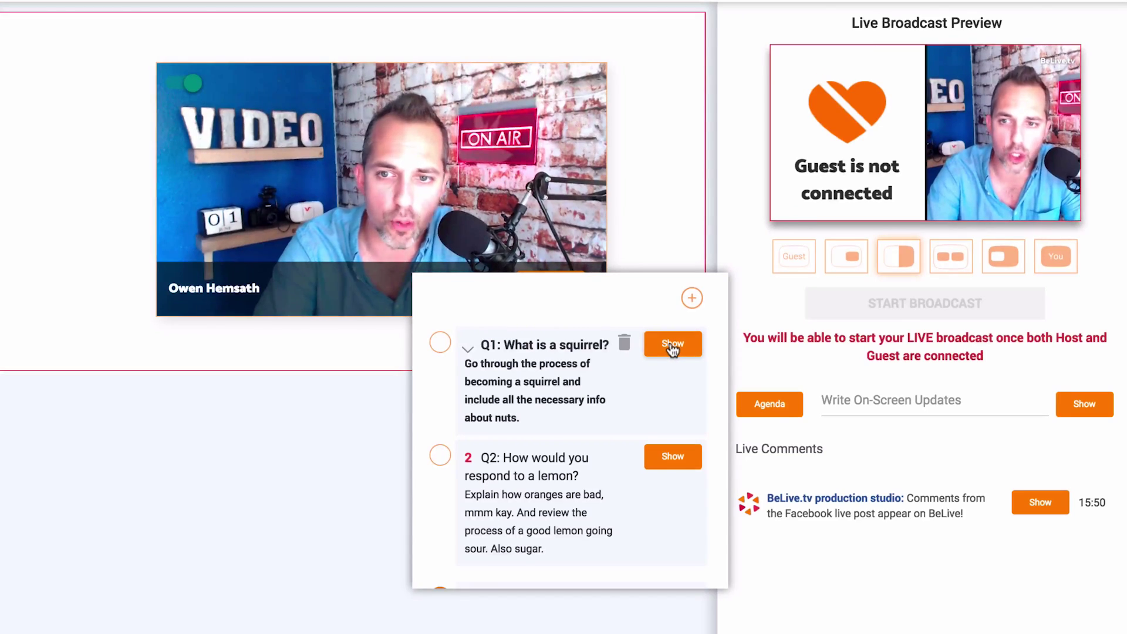
- Show and hide the Q1 banner, close the agenda, then show and hide the host's name banner
click(673, 345)
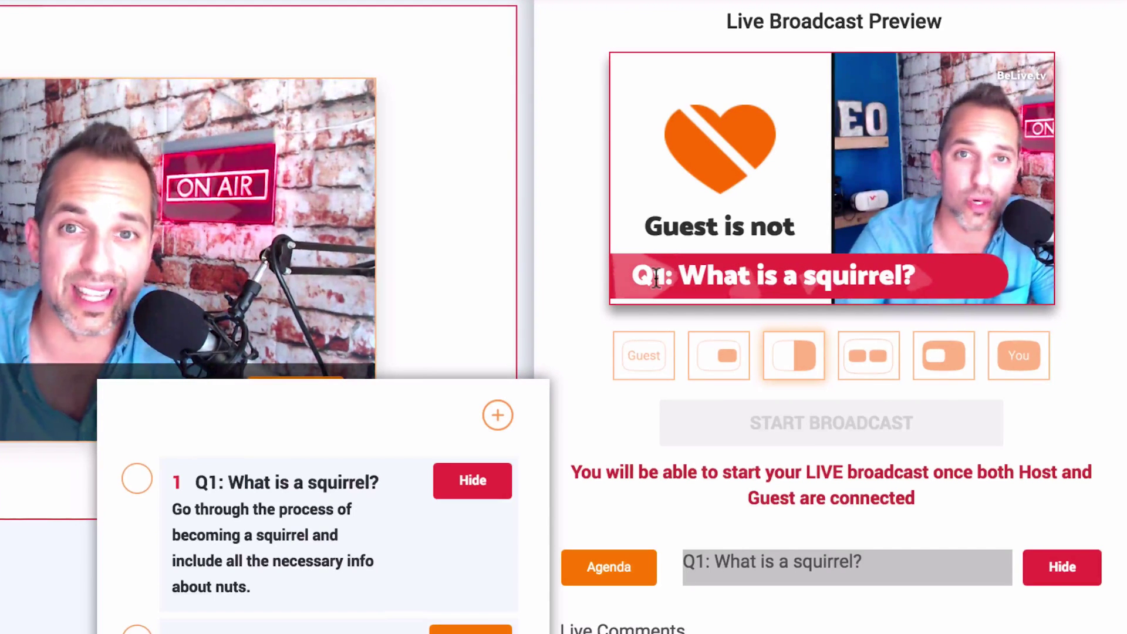
click(486, 489)
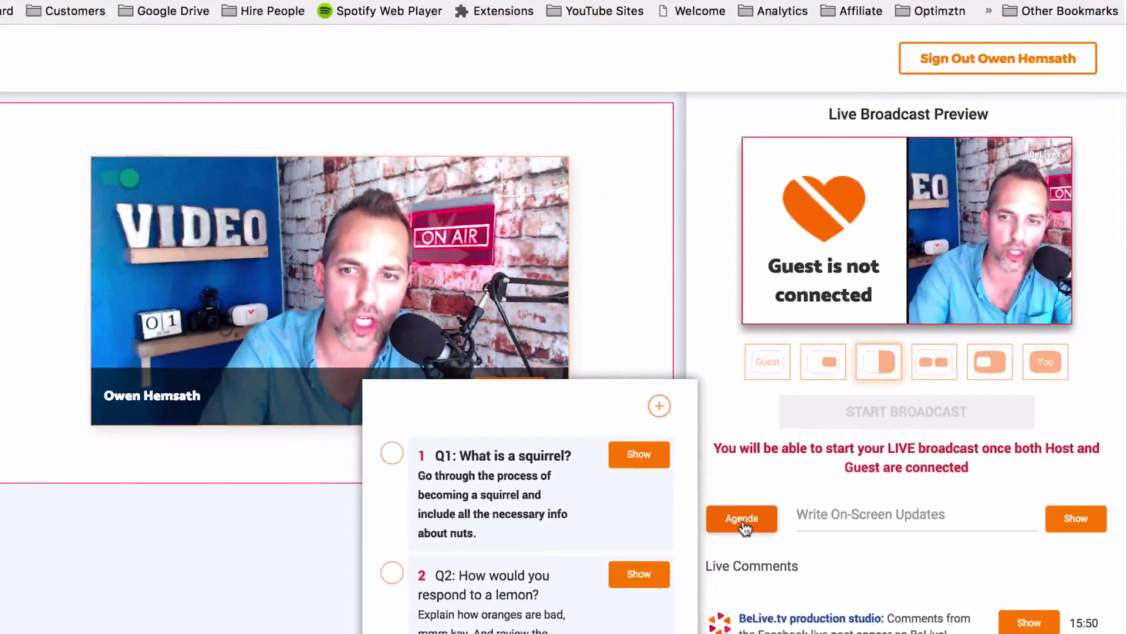
click(611, 576)
click(744, 525)
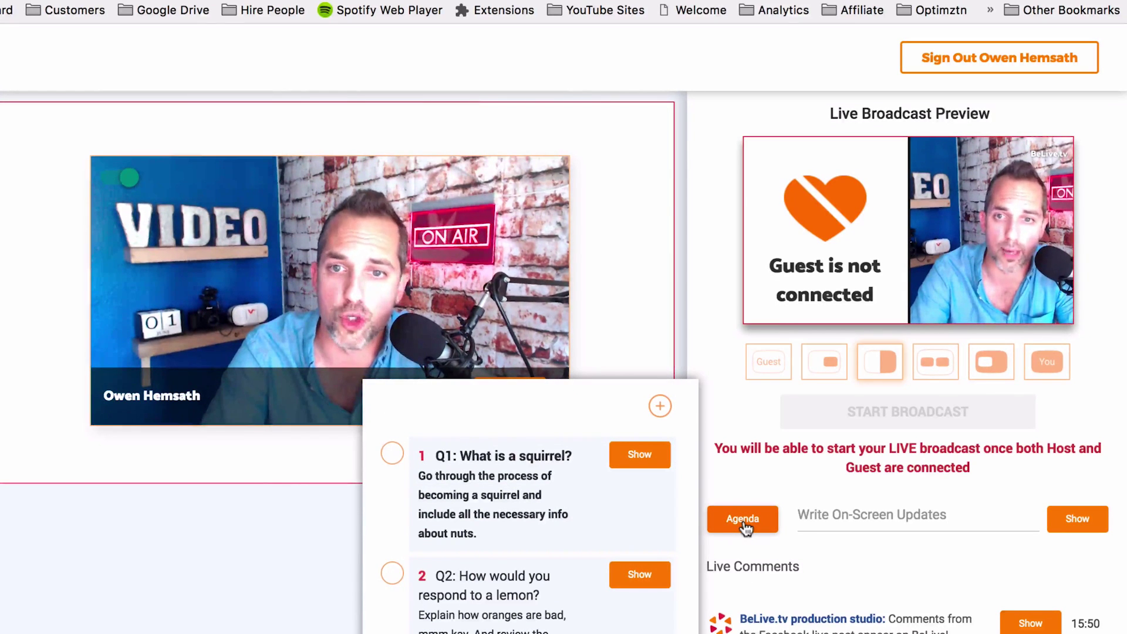
click(745, 526)
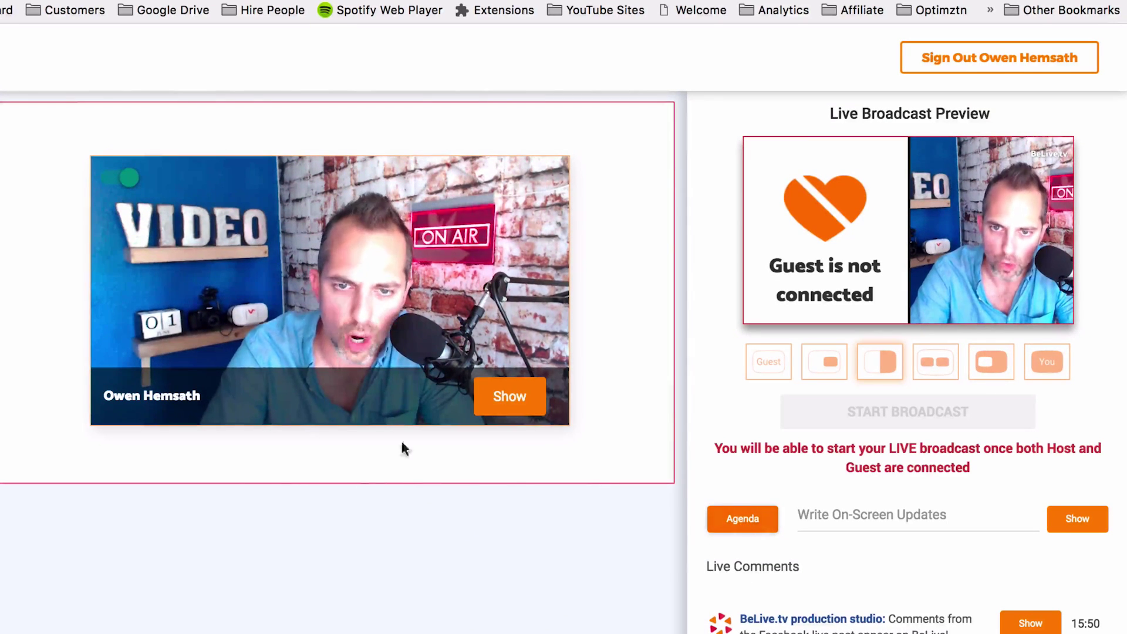
click(509, 391)
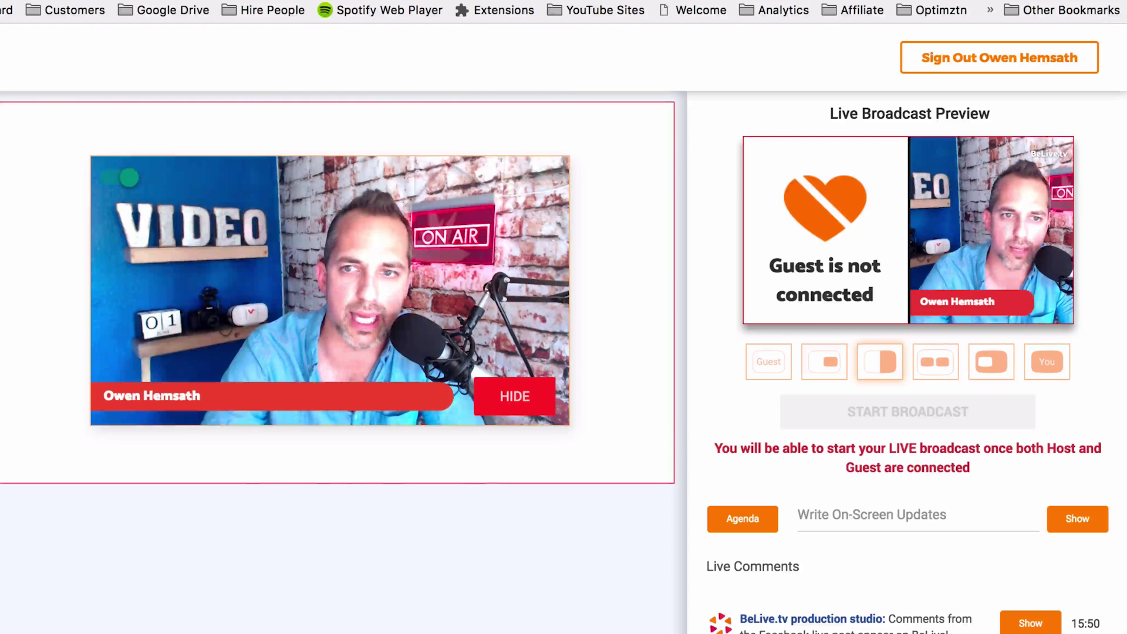
click(515, 396)
- Show the on-screen update 'Subscribe Now!' and then hide it
click(840, 514)
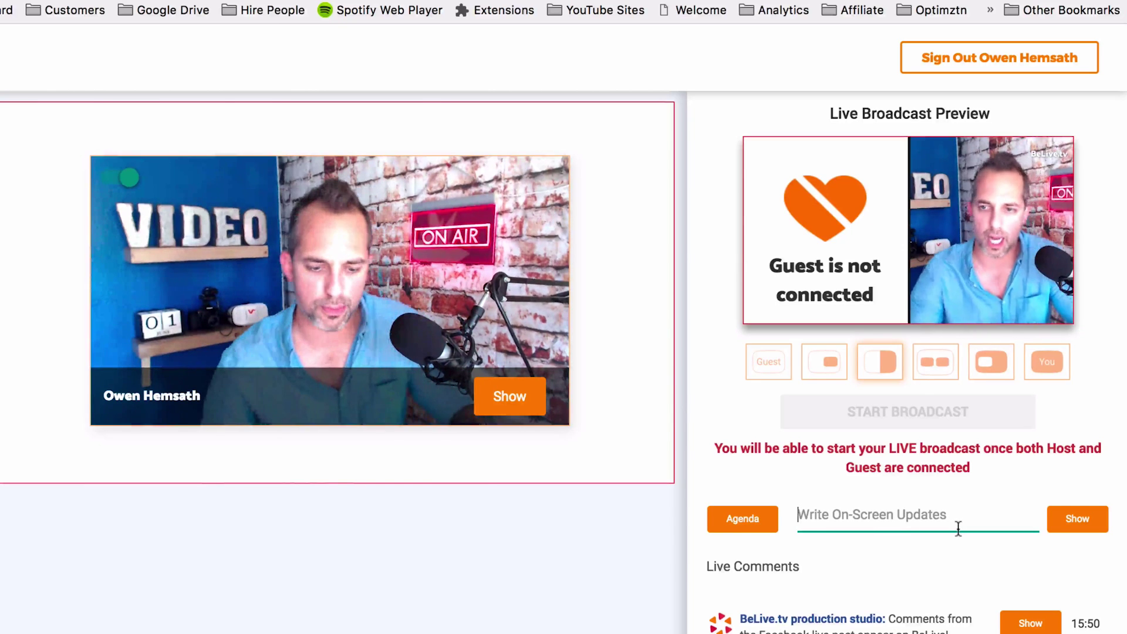
text(v)
key(BackSpace)
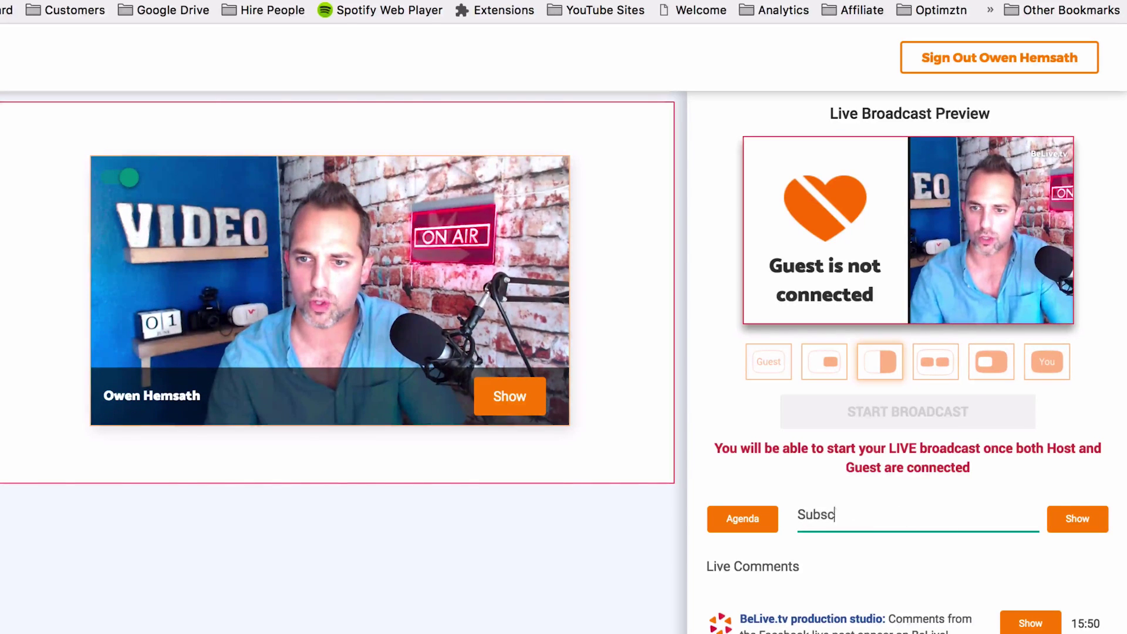
text(Subscribe Now!)
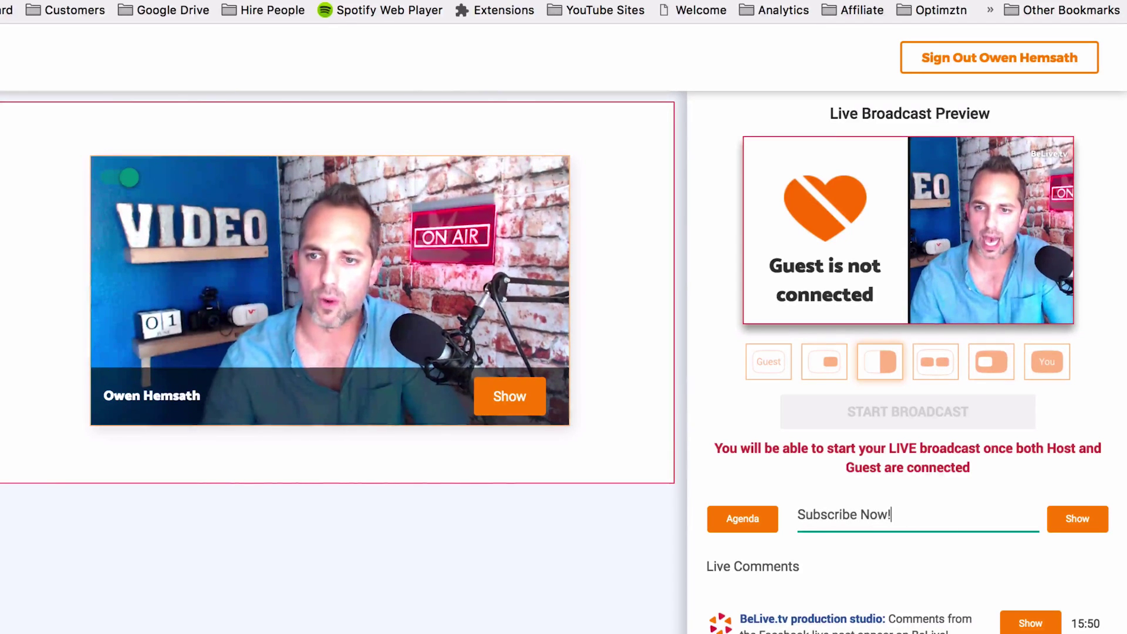
click(1096, 521)
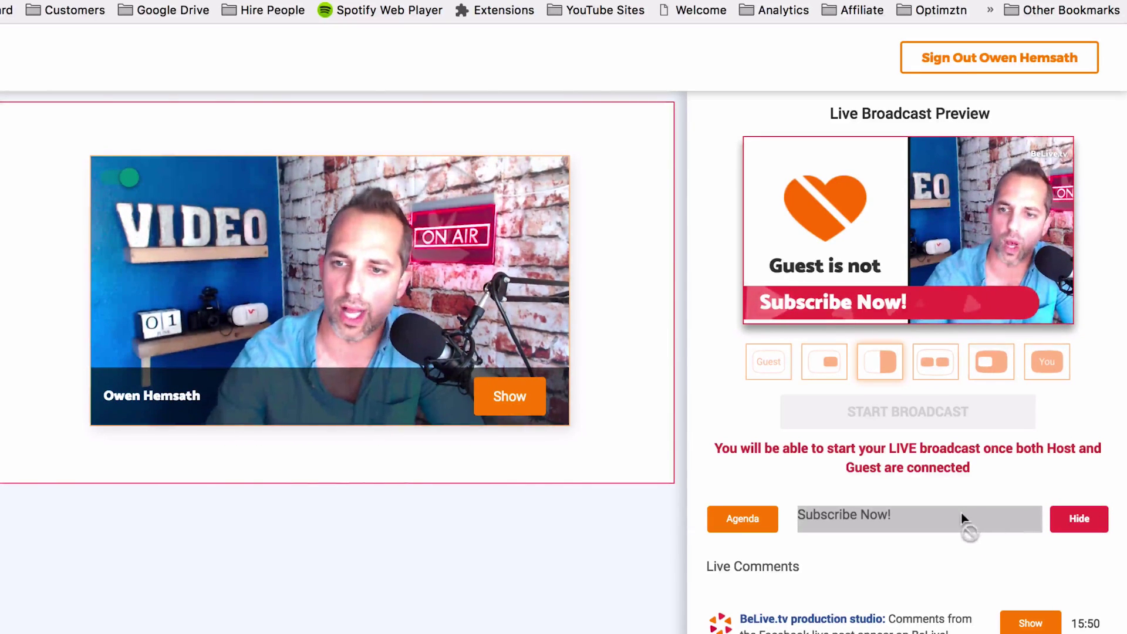
click(1079, 520)
- Show the update 'Subscribe at thevideospot.net' on air, then remove it
click(904, 522)
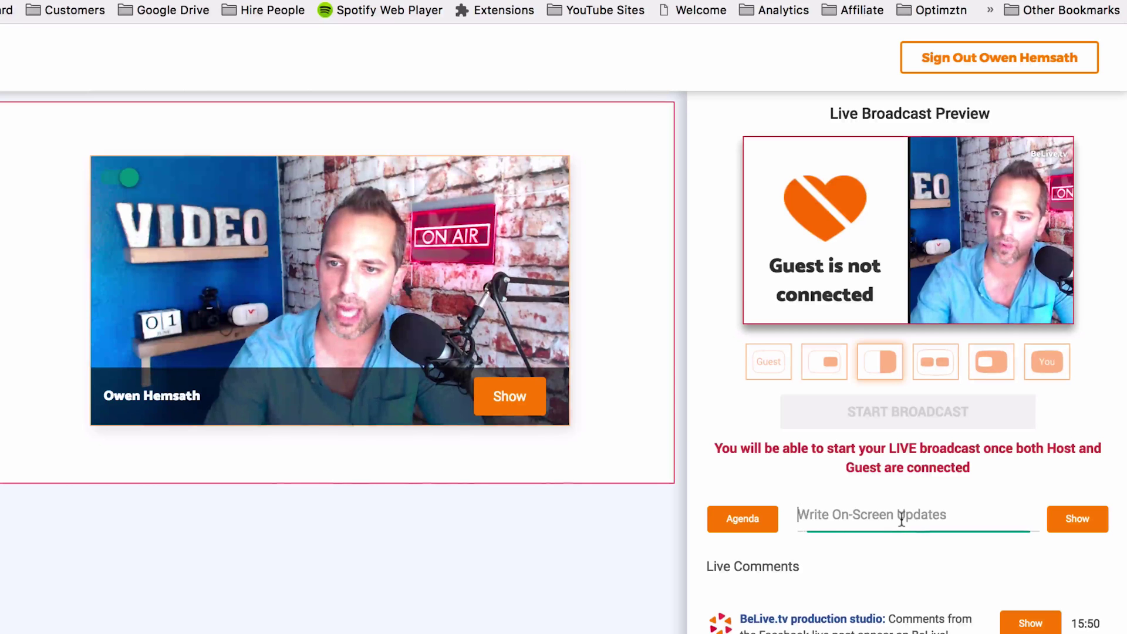
click(1100, 521)
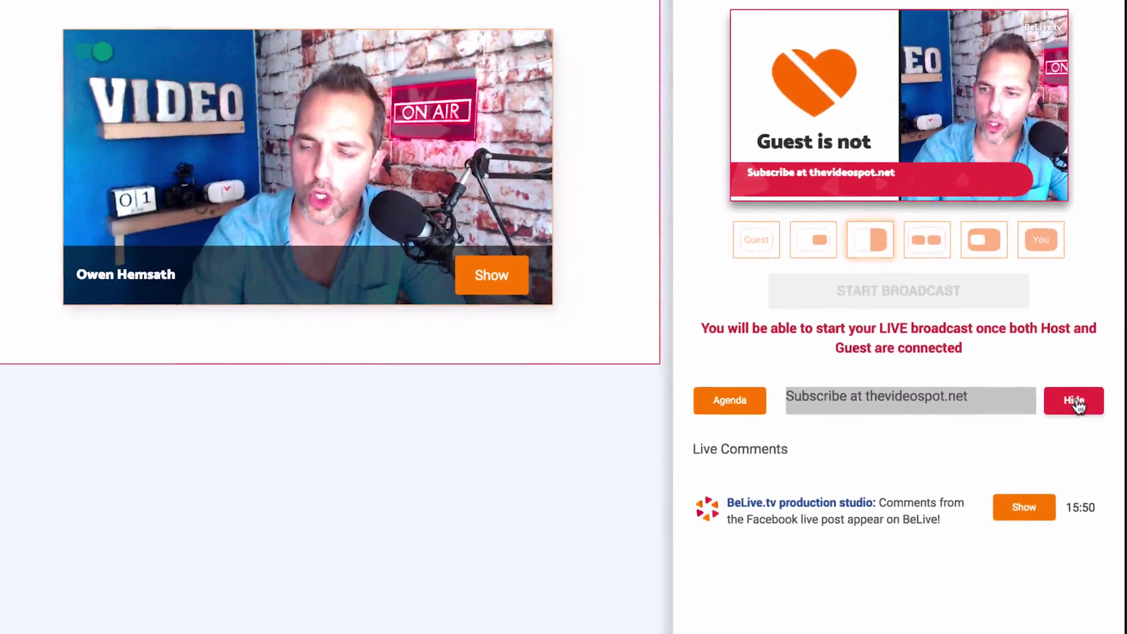
click(1075, 403)
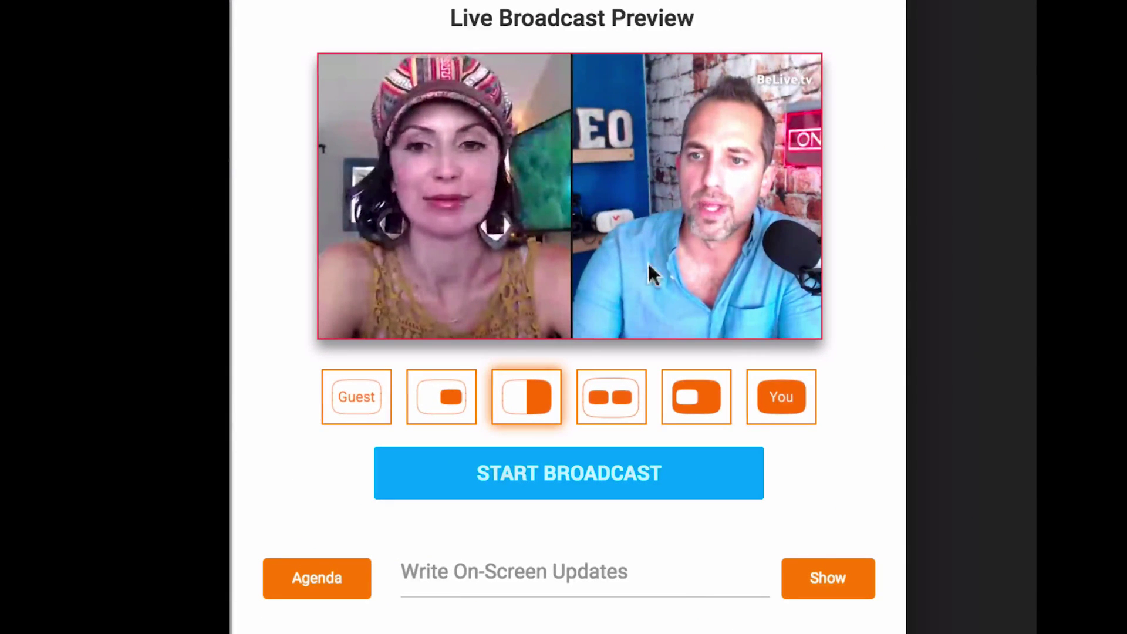
- Cycle through Guest, guest-inset, split, side-by-side and host-inset layouts, ending on host-only You
click(359, 403)
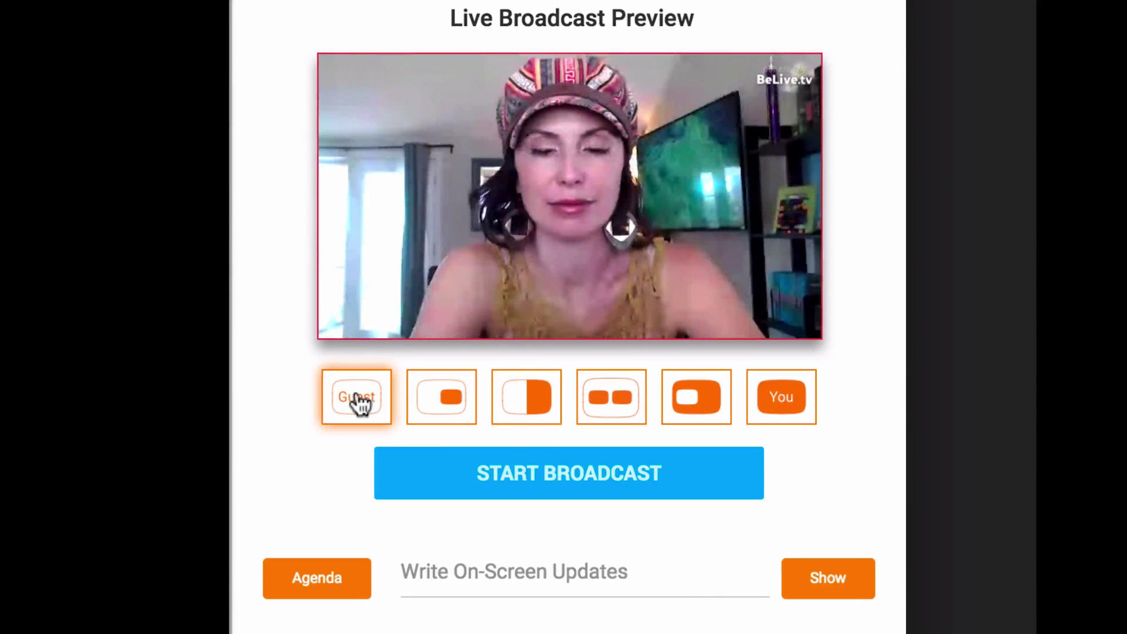
click(431, 411)
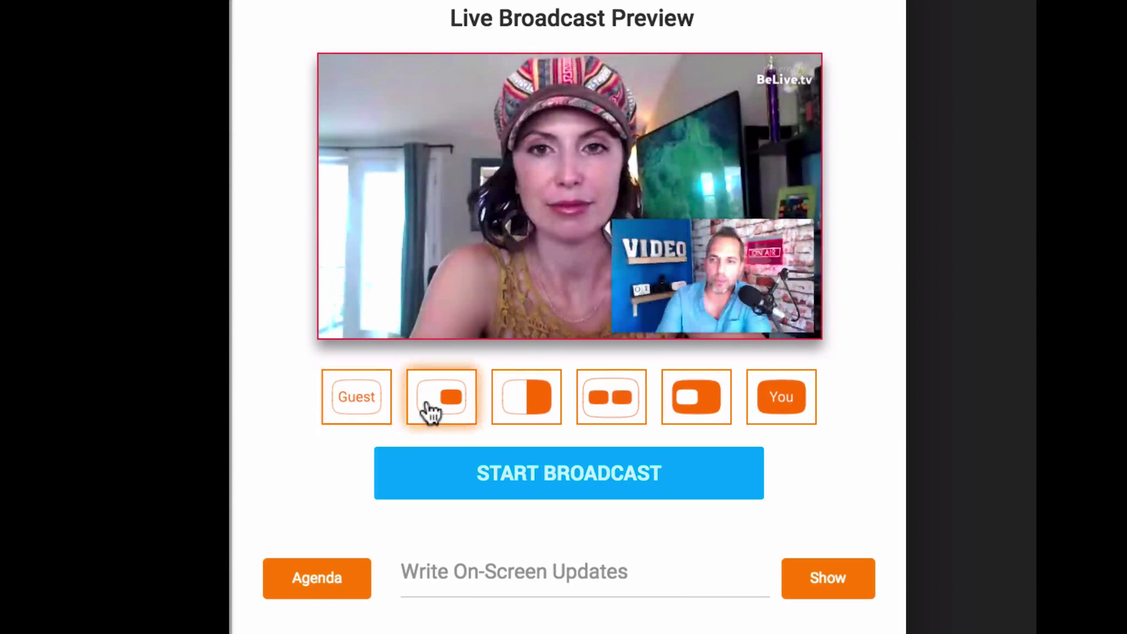
click(510, 404)
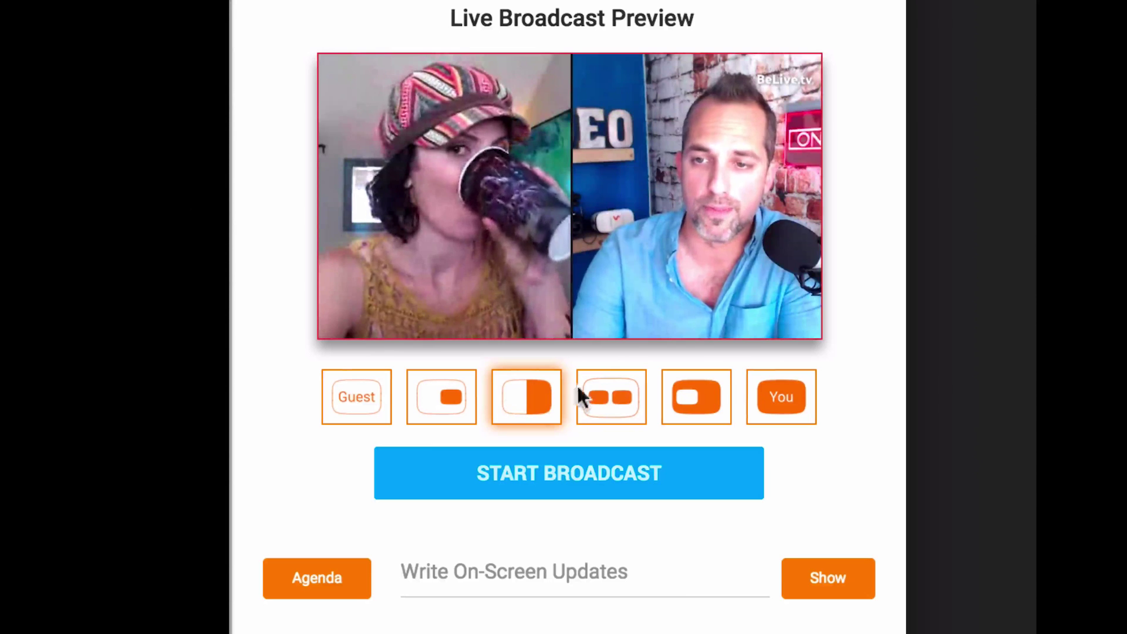
click(613, 404)
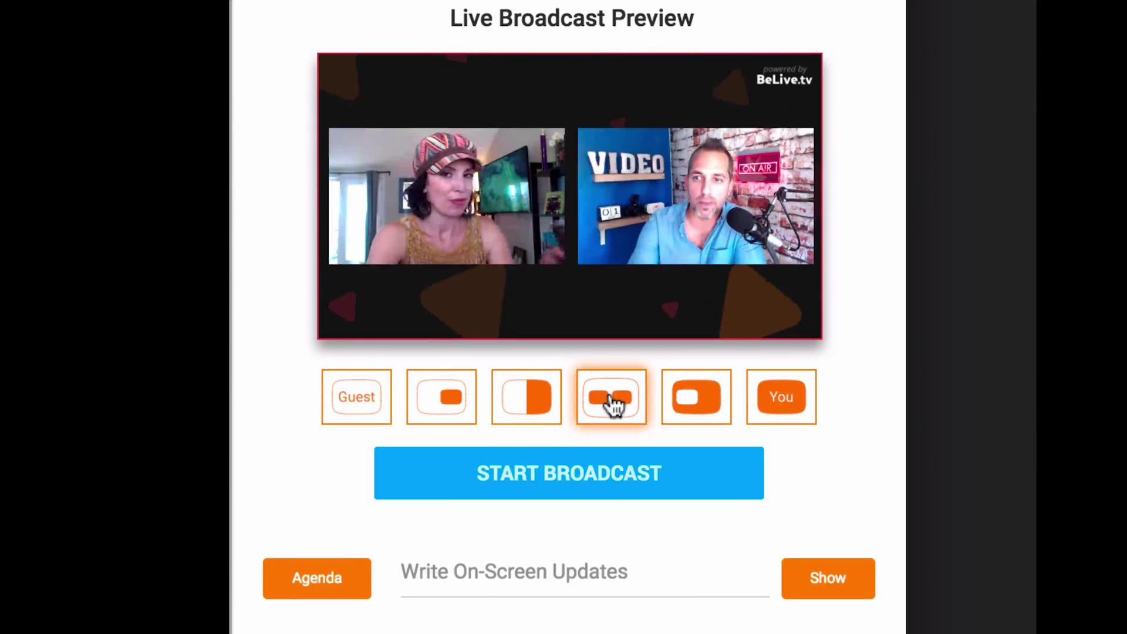
click(693, 397)
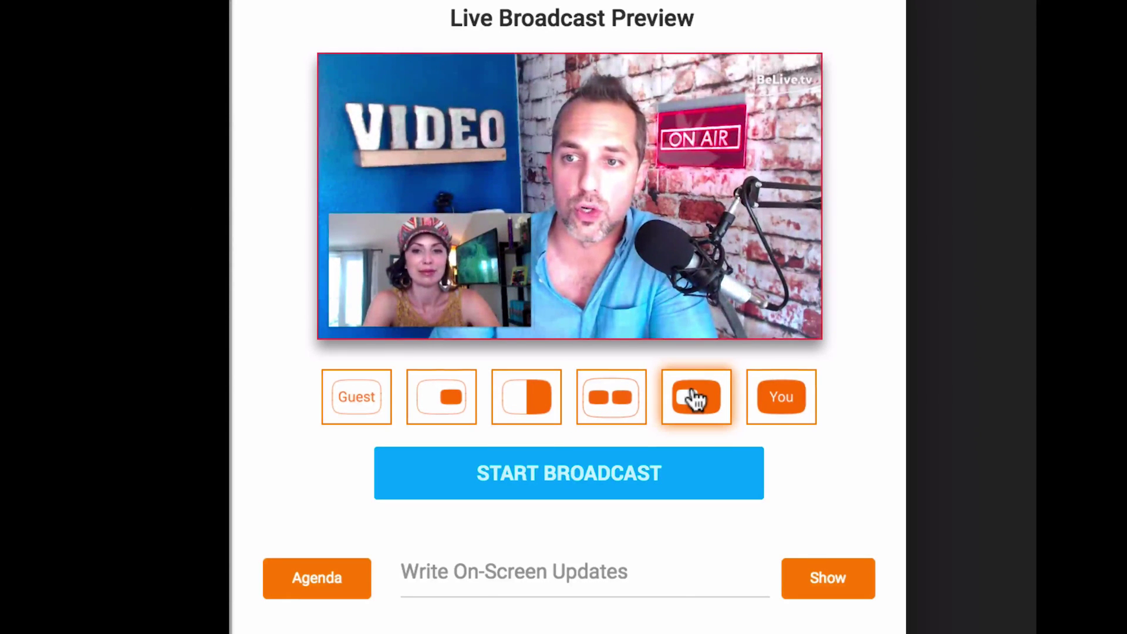
click(780, 400)
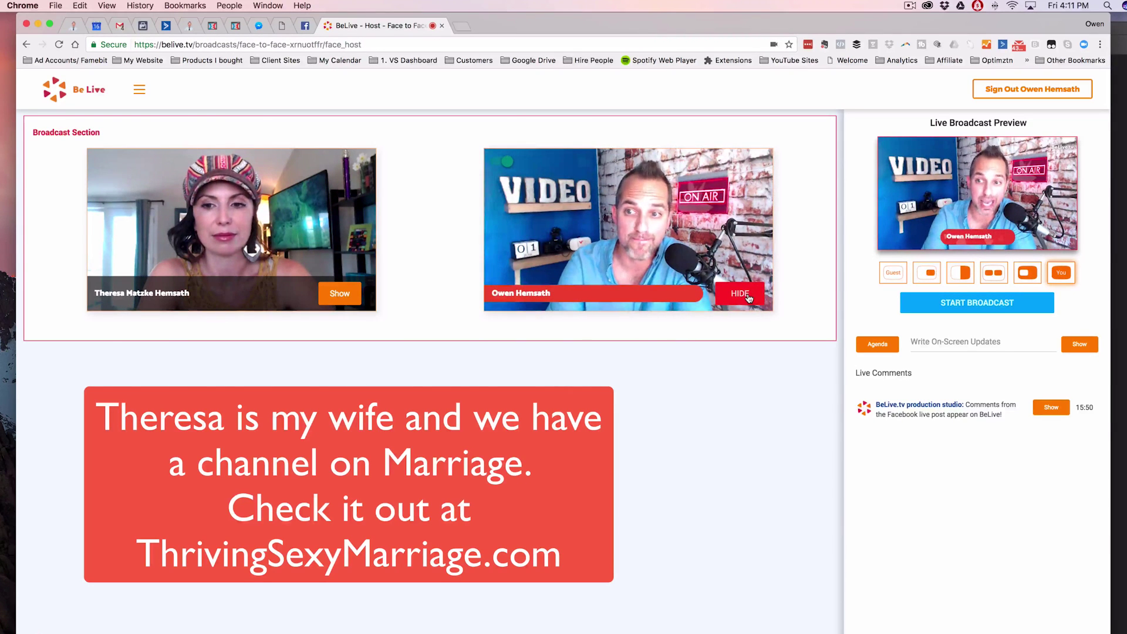
- Switch to the guest-host split view, show the guest's name banner and Q1, then remove the name banner
click(960, 270)
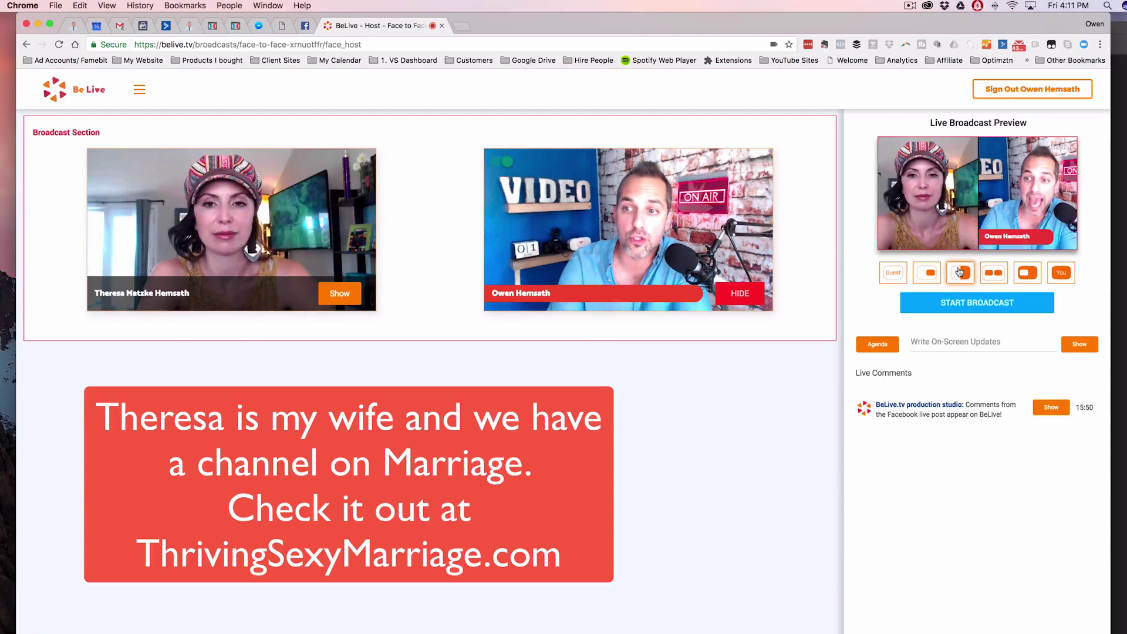
click(333, 300)
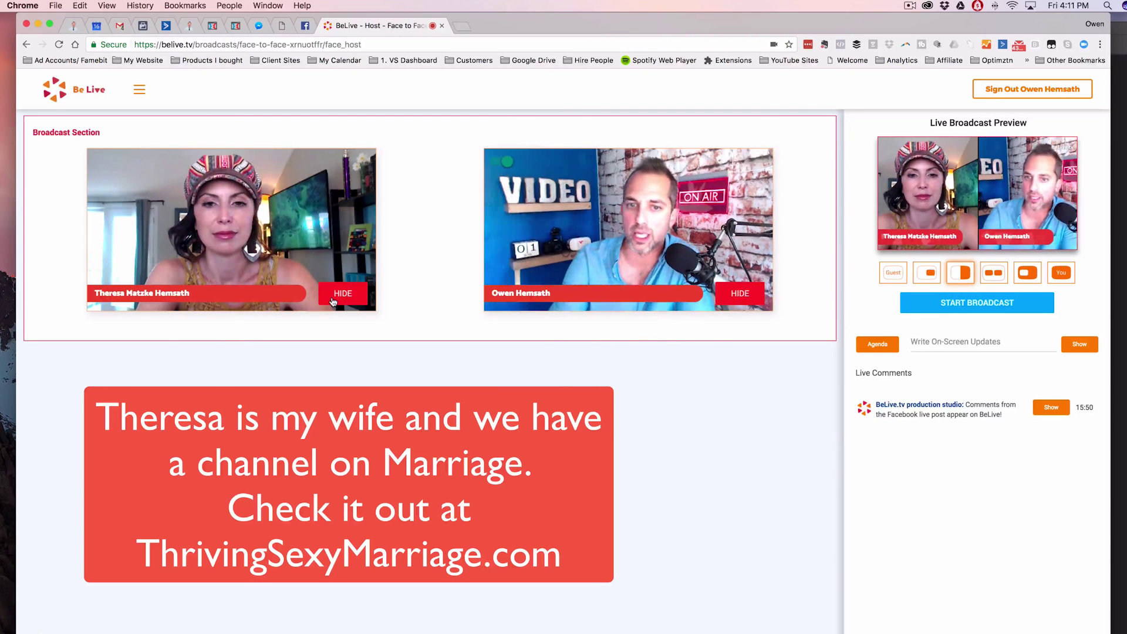
click(879, 346)
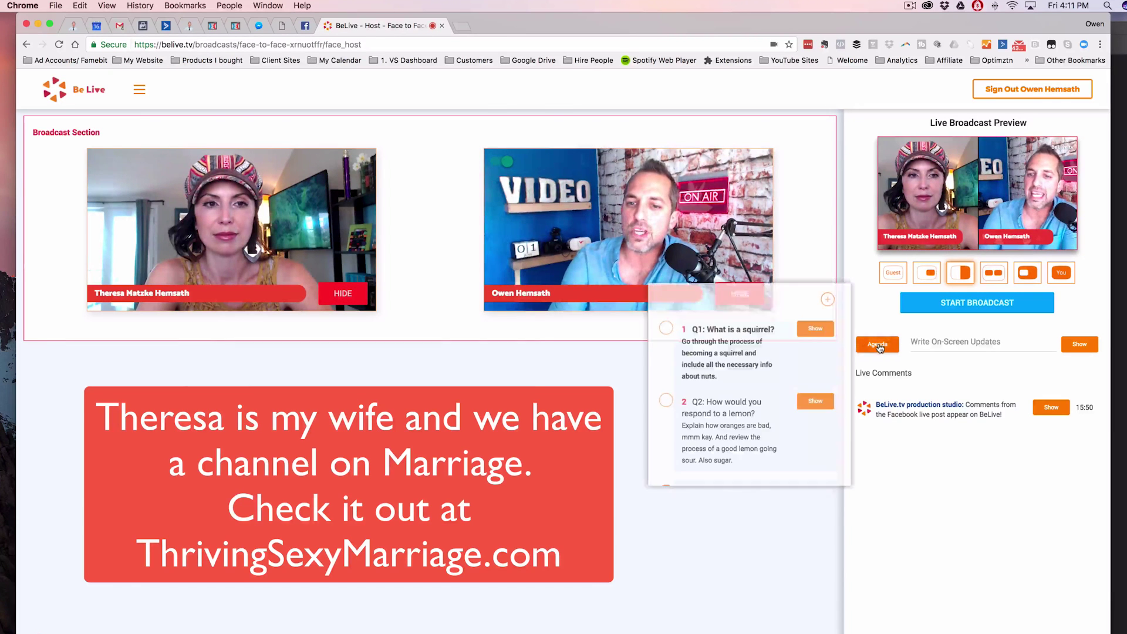
click(819, 330)
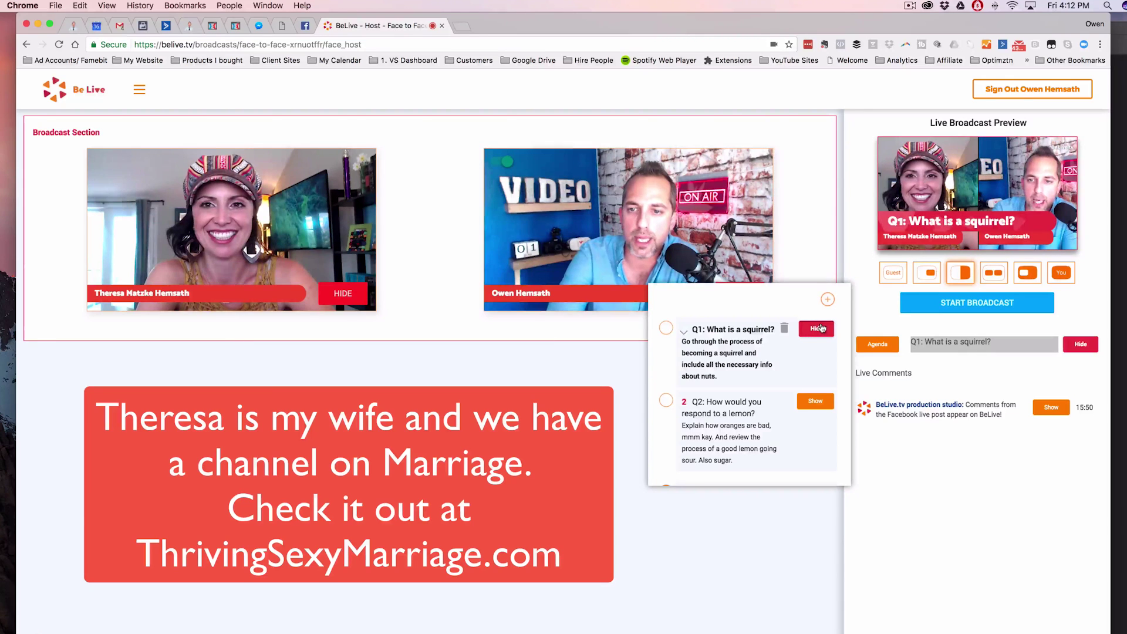
click(870, 343)
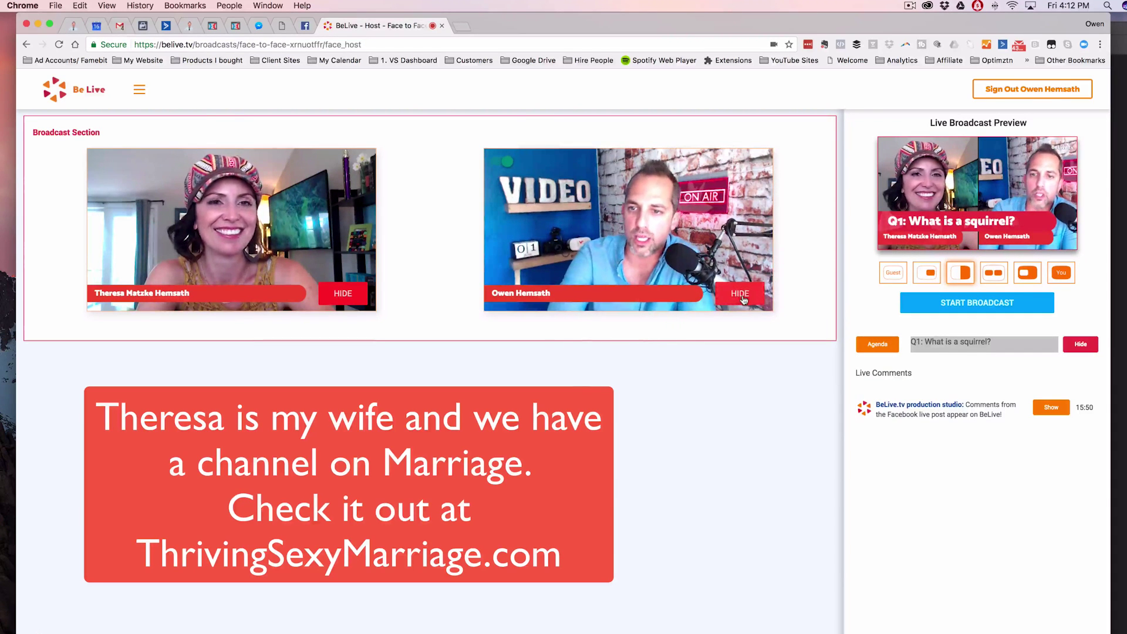
click(343, 294)
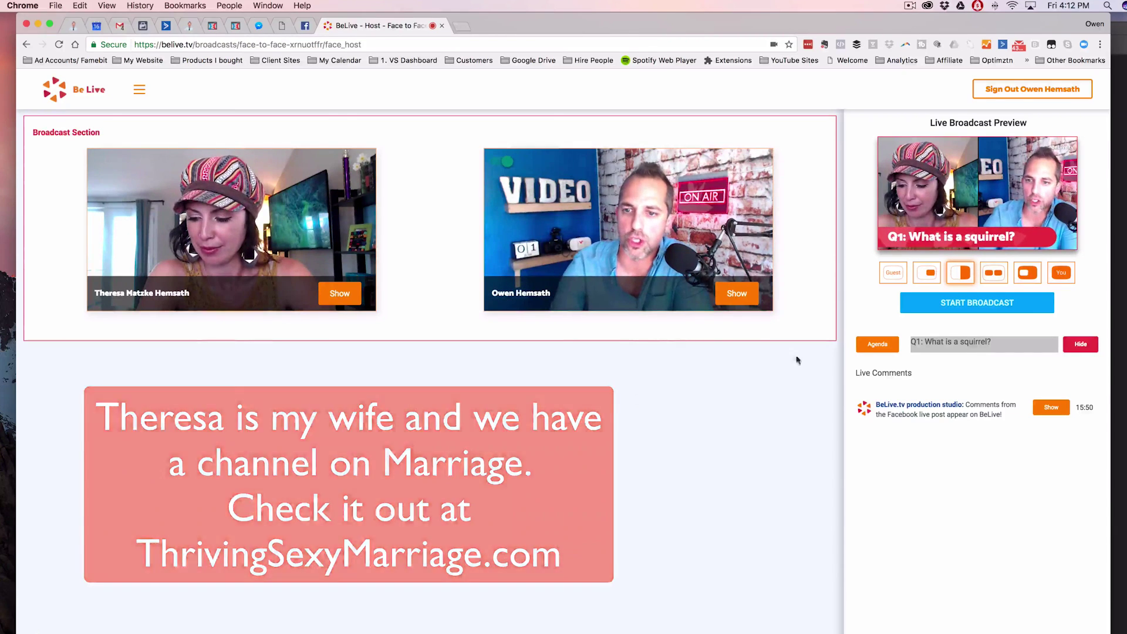
- Tick off Q1 so Q2 'How would you respond to a lemon?' becomes the shown question
click(858, 345)
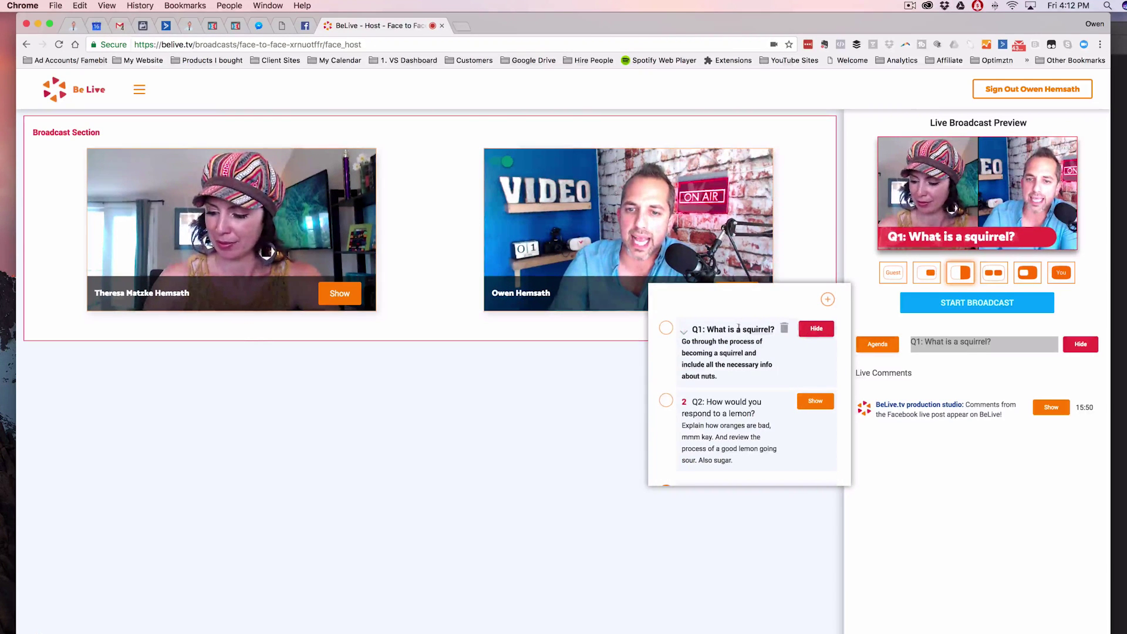
click(667, 329)
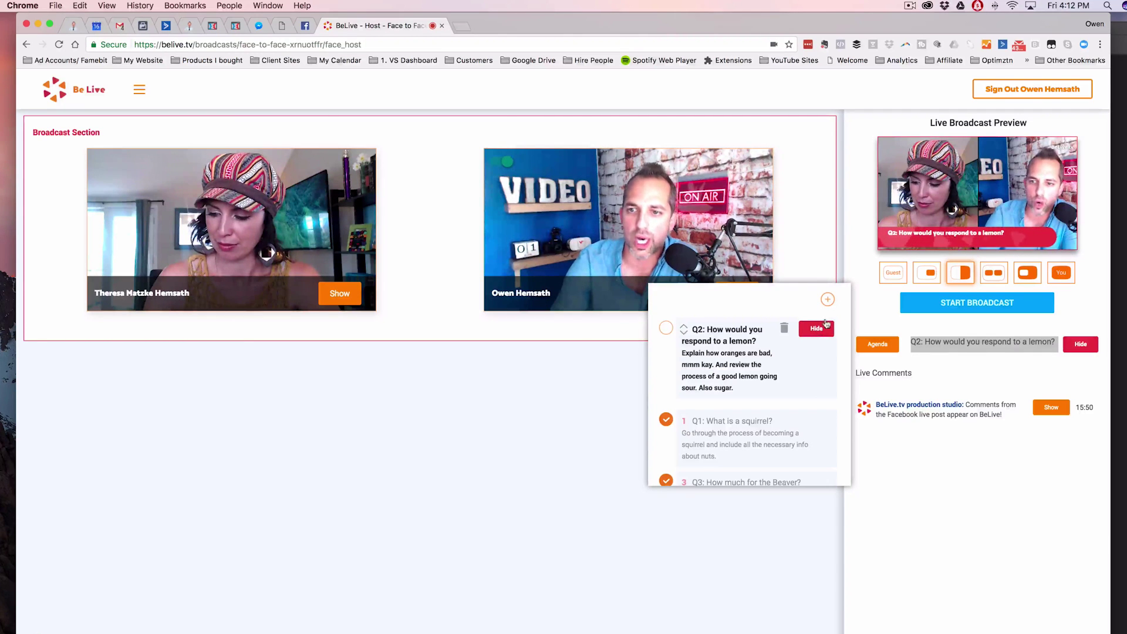
click(876, 346)
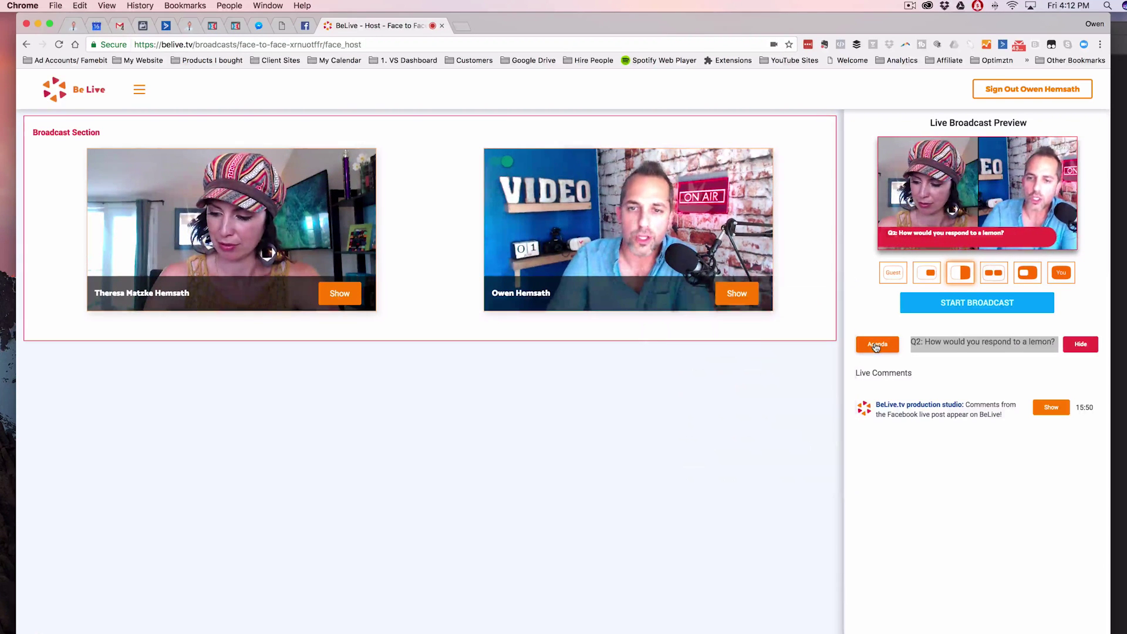
click(968, 303)
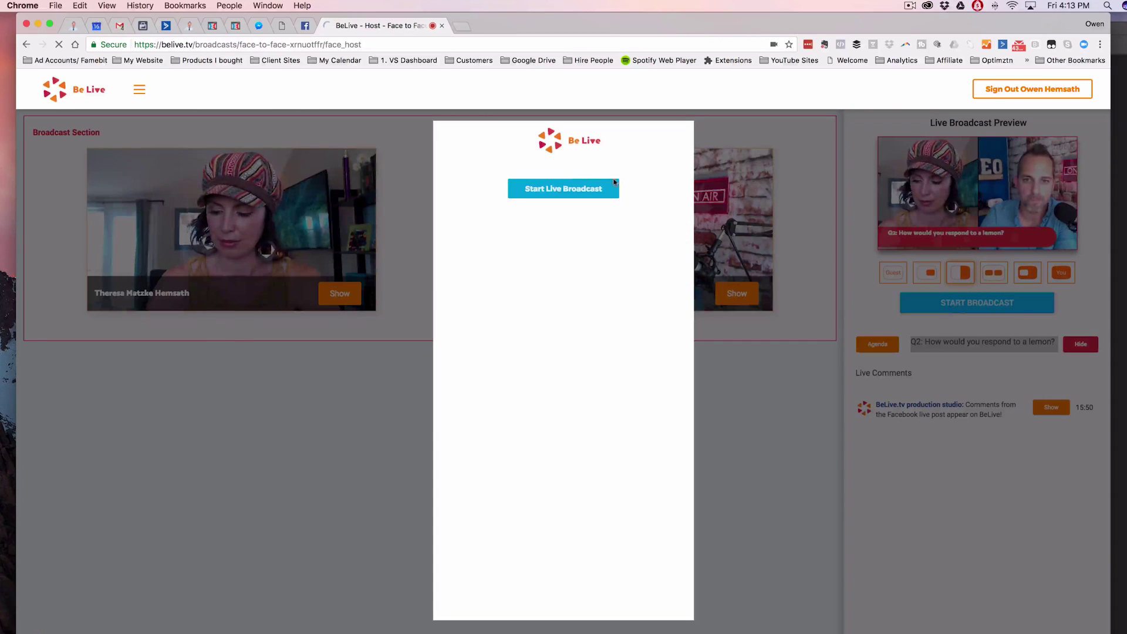
- Confirm the live broadcast, then post the Facebook comment 'Hey guys! How are you!'
click(556, 190)
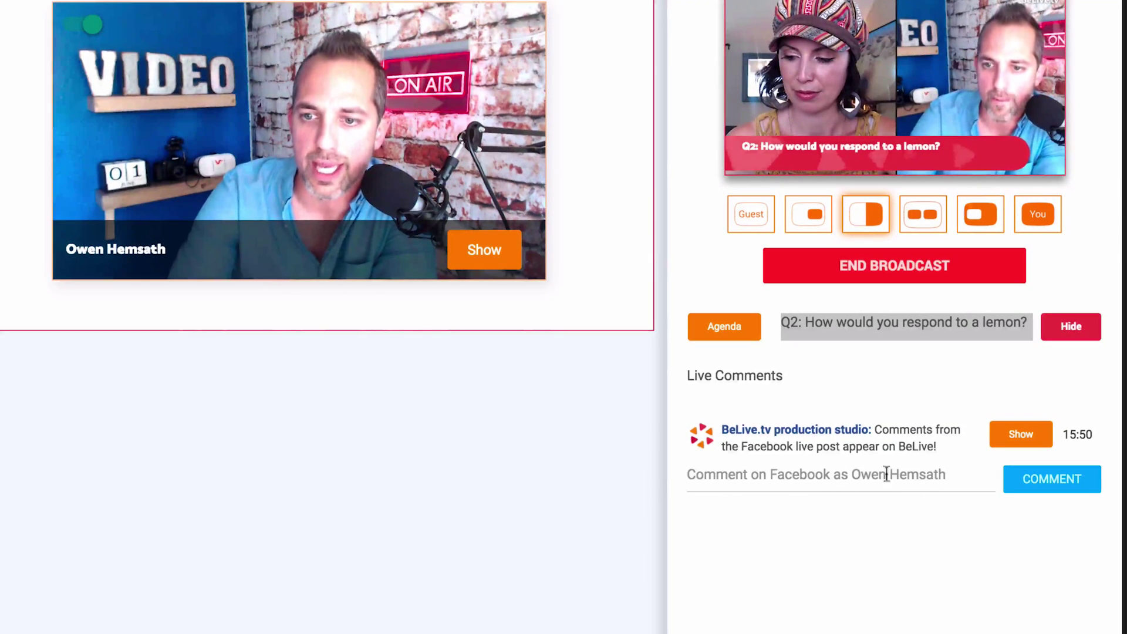
click(782, 479)
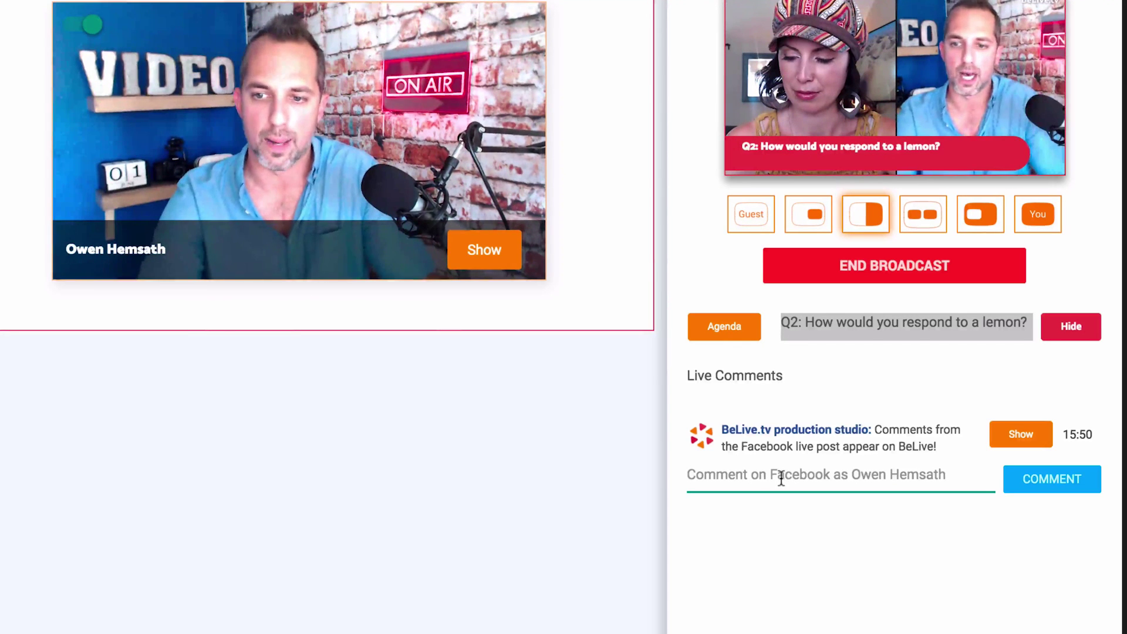
text(Hey )
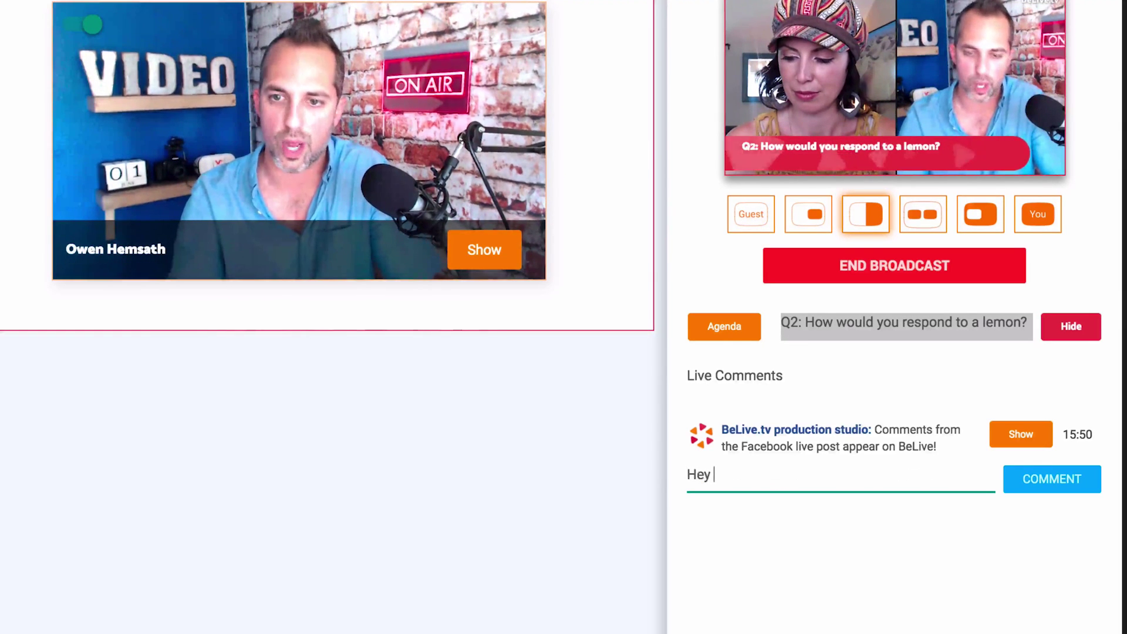
text(guys! How are you!)
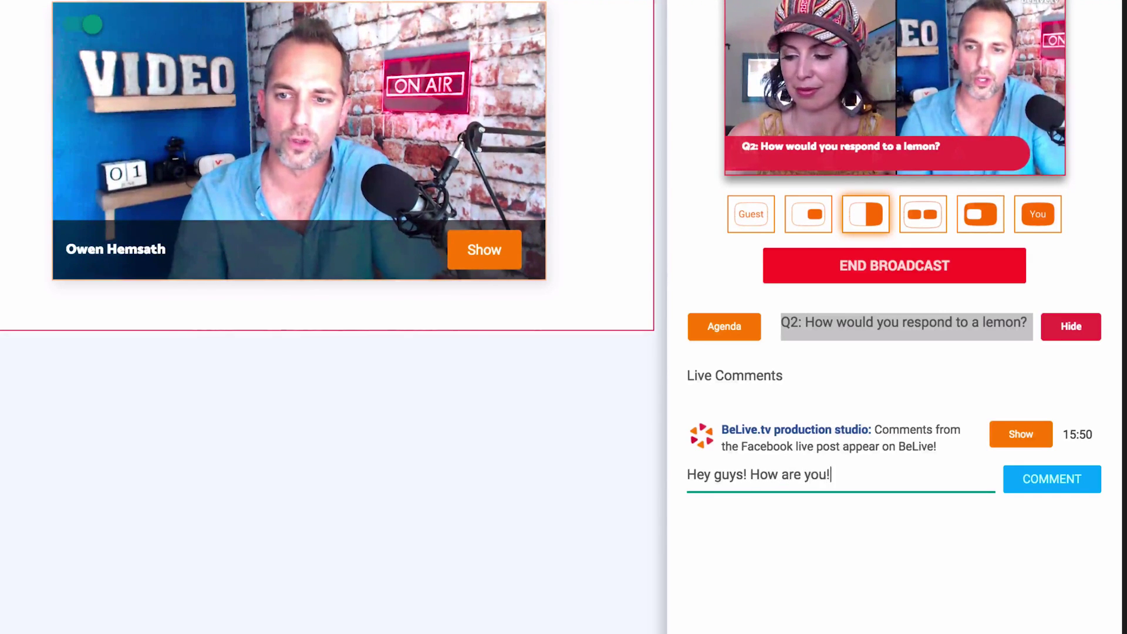
key(Return)
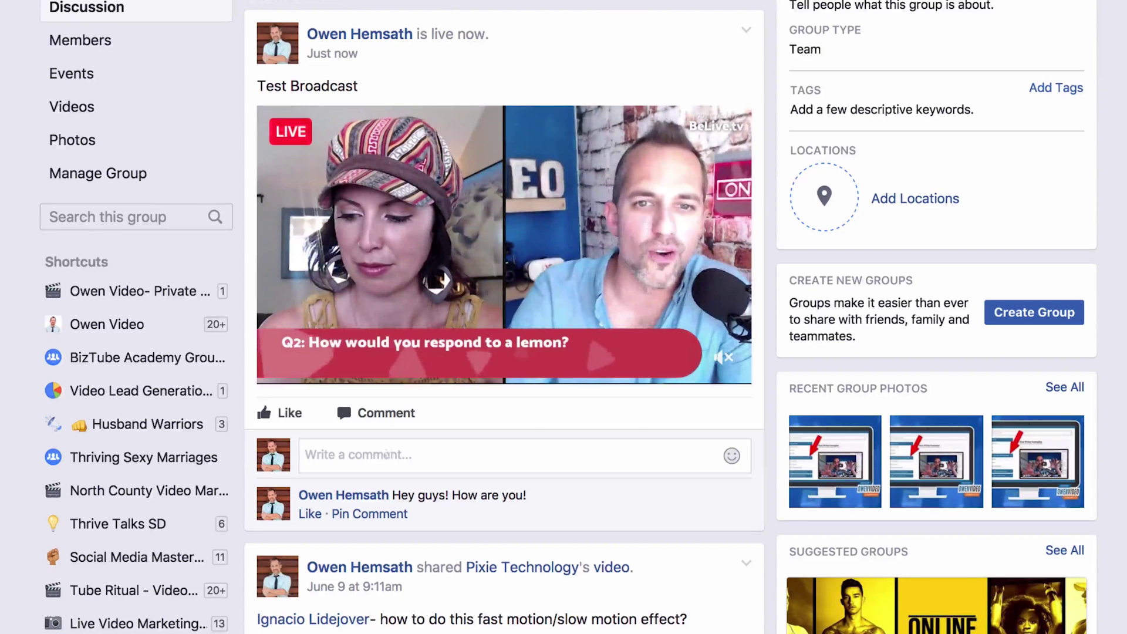
- Post the comment 'How is everyone today!' with a red circle emoji on the live group video
text(How is everyone today!)
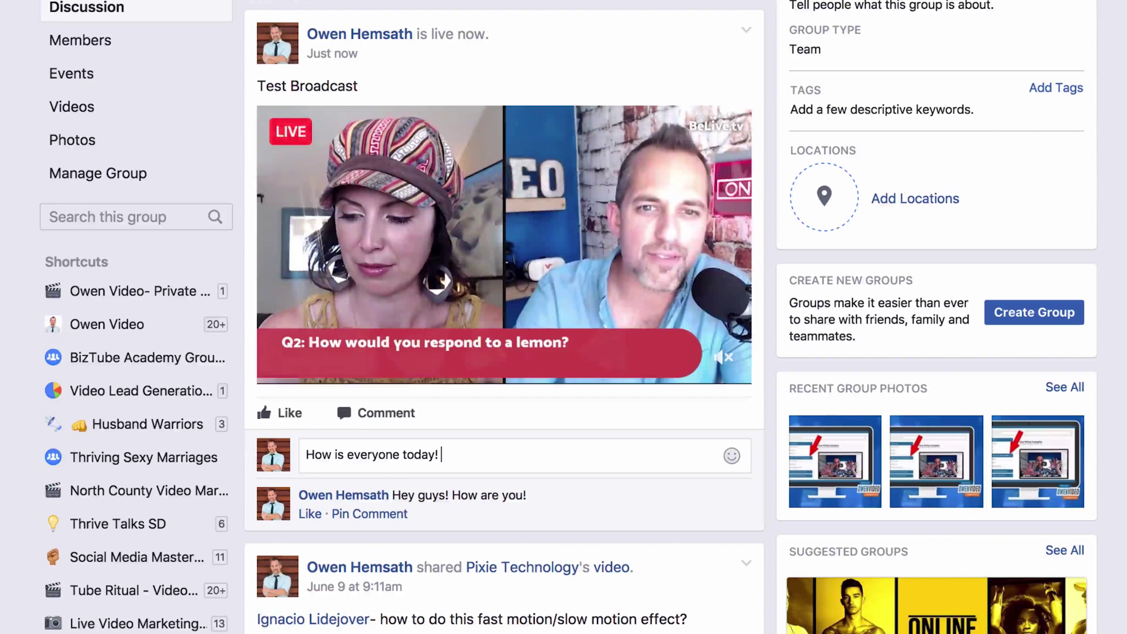
key(ctrl+super+space)
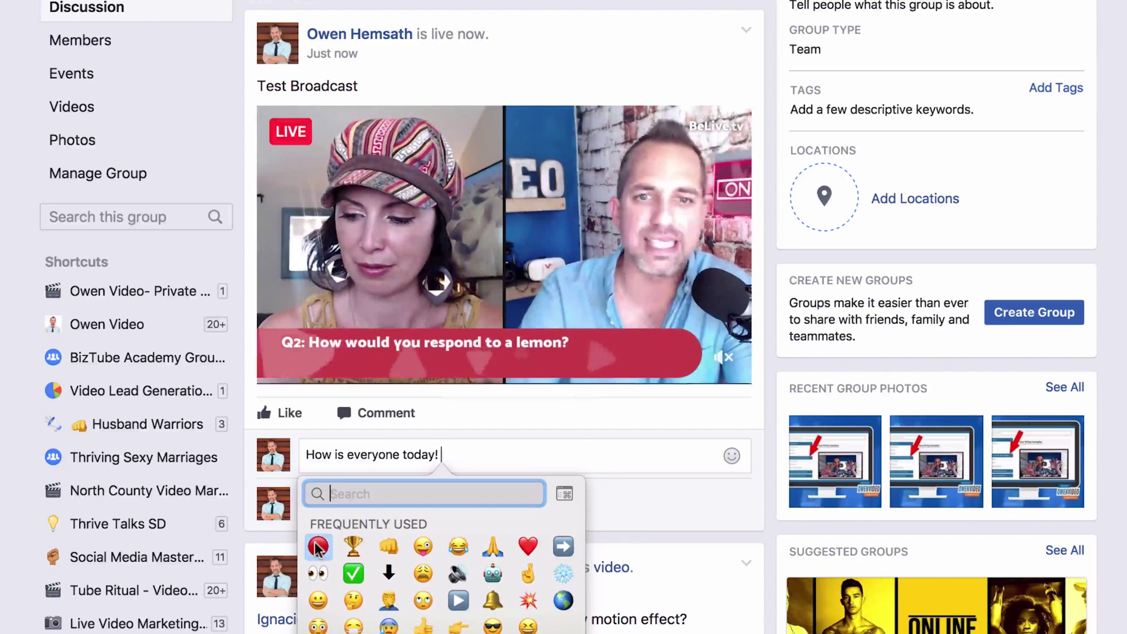
click(317, 548)
key(Return)
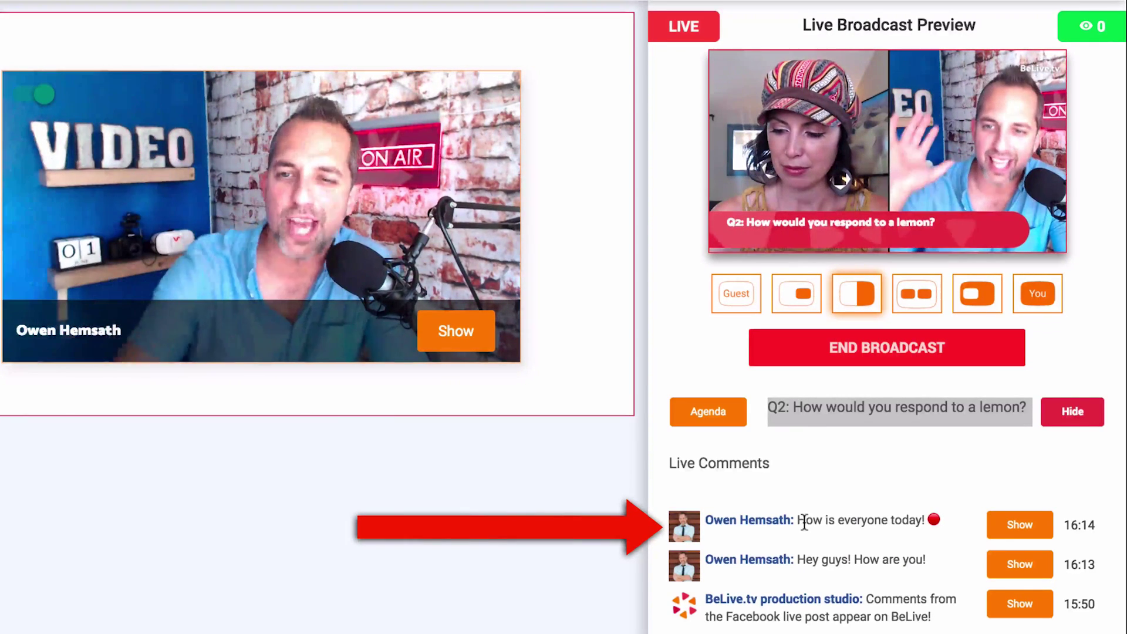
- Hide agenda question Q2 from the live broadcast
click(710, 412)
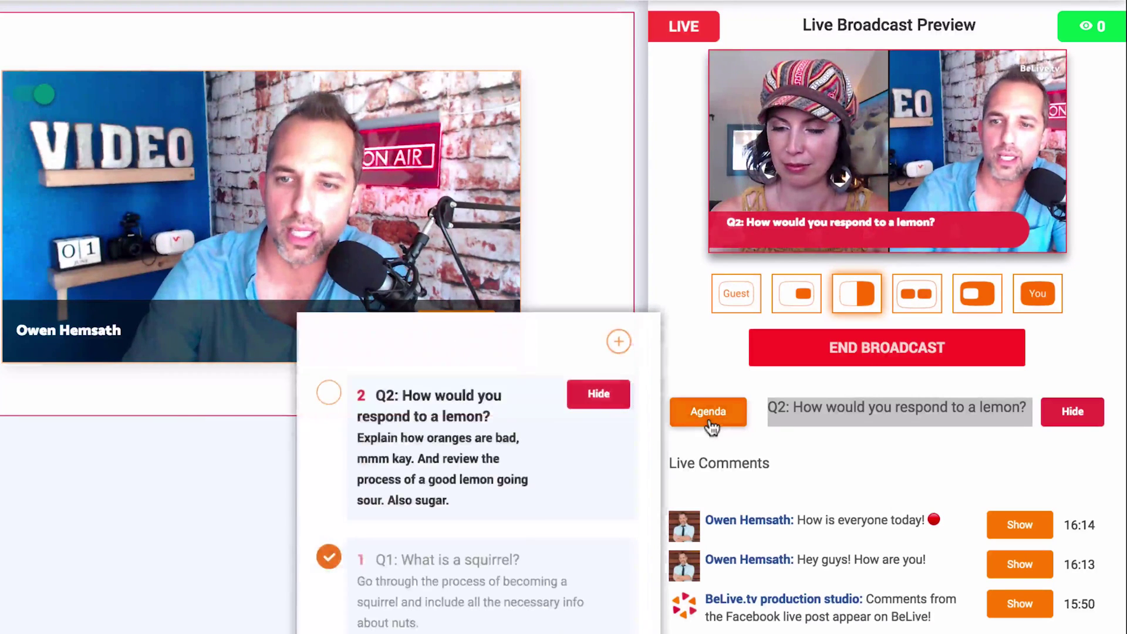
click(605, 399)
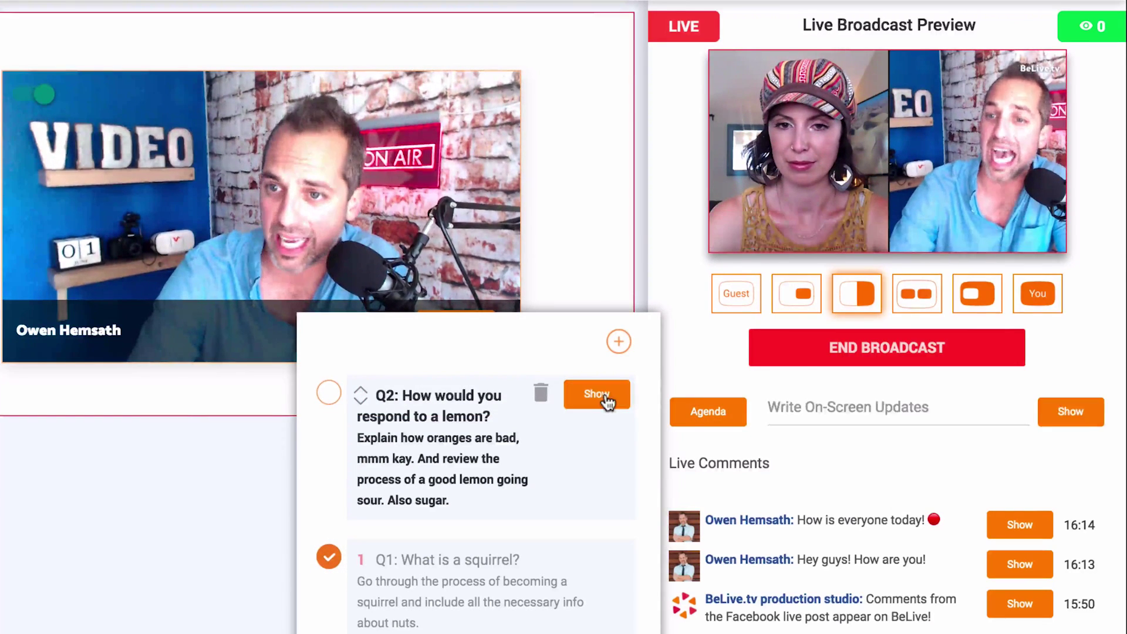
click(704, 414)
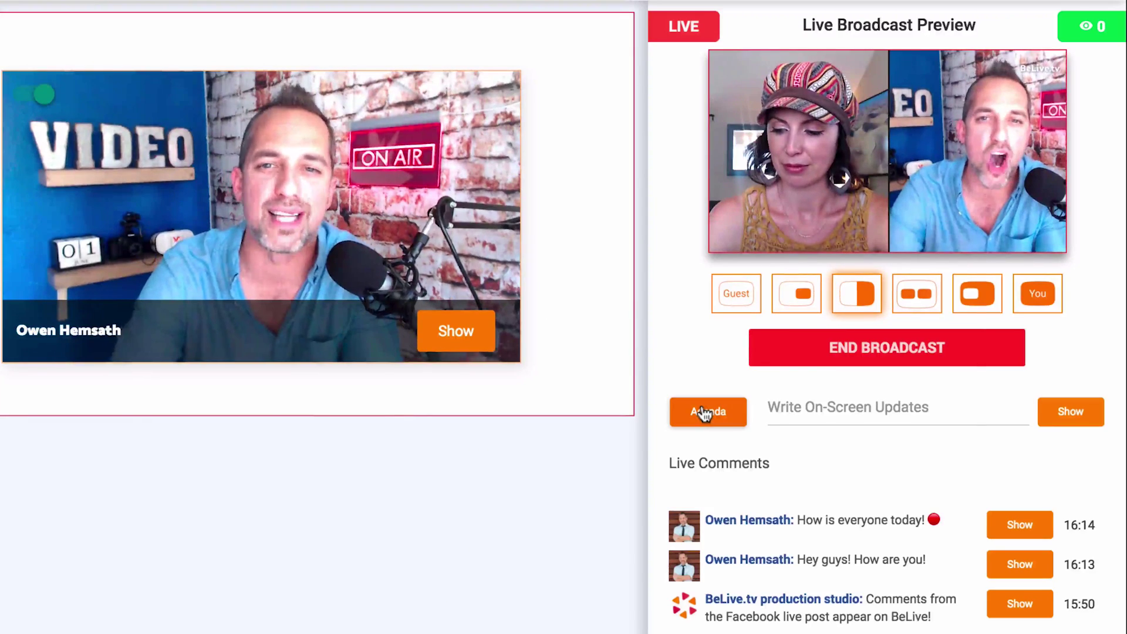
- Feature the 16:14 'How is everyone today!' comment on the broadcast, then remove it
click(1011, 532)
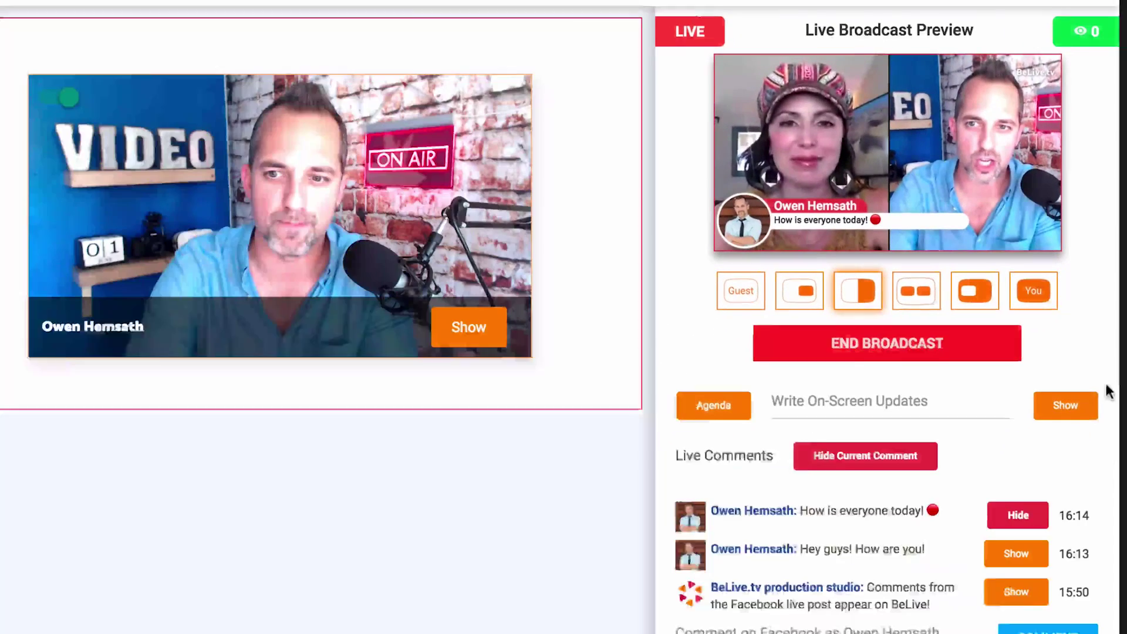
click(1011, 519)
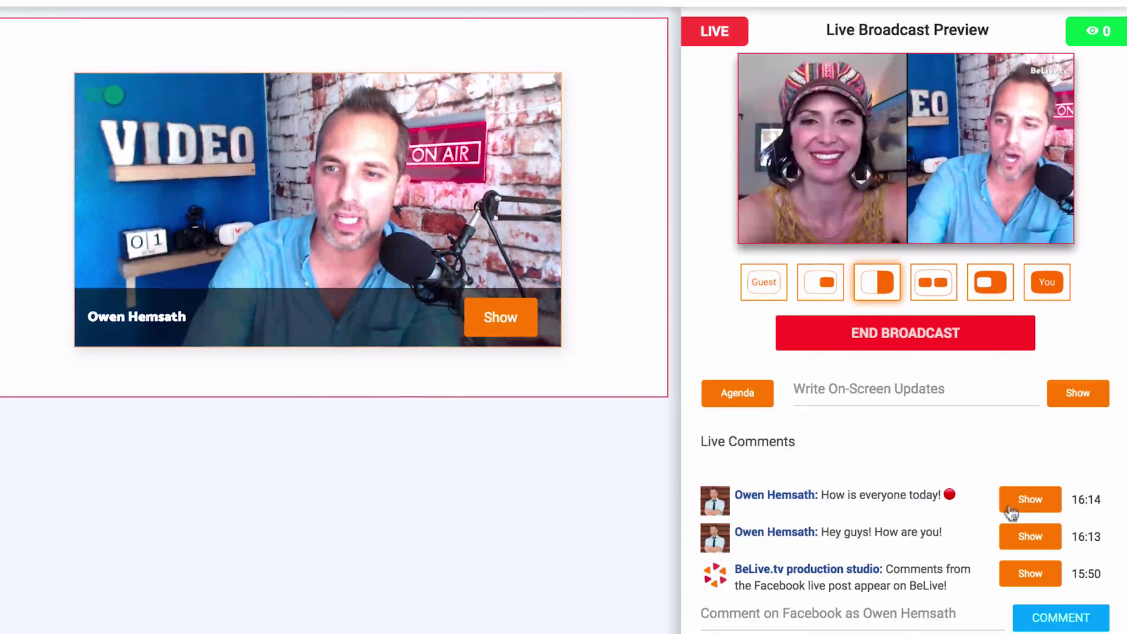
click(808, 617)
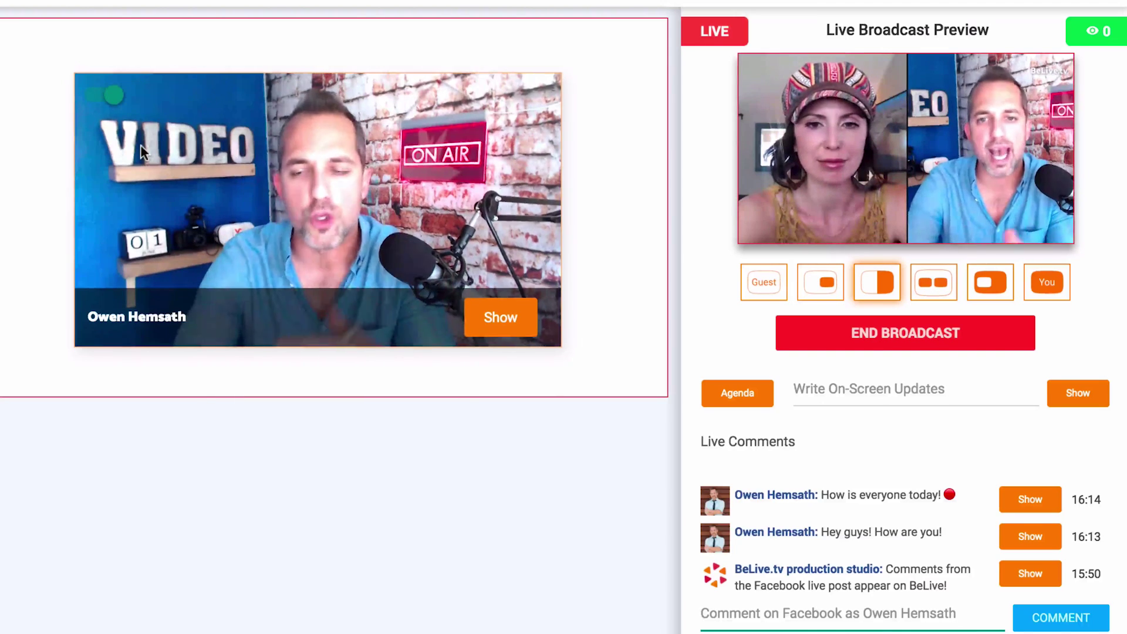
- End the live broadcast and go to the broadcasts list from the sidebar menu
click(905, 335)
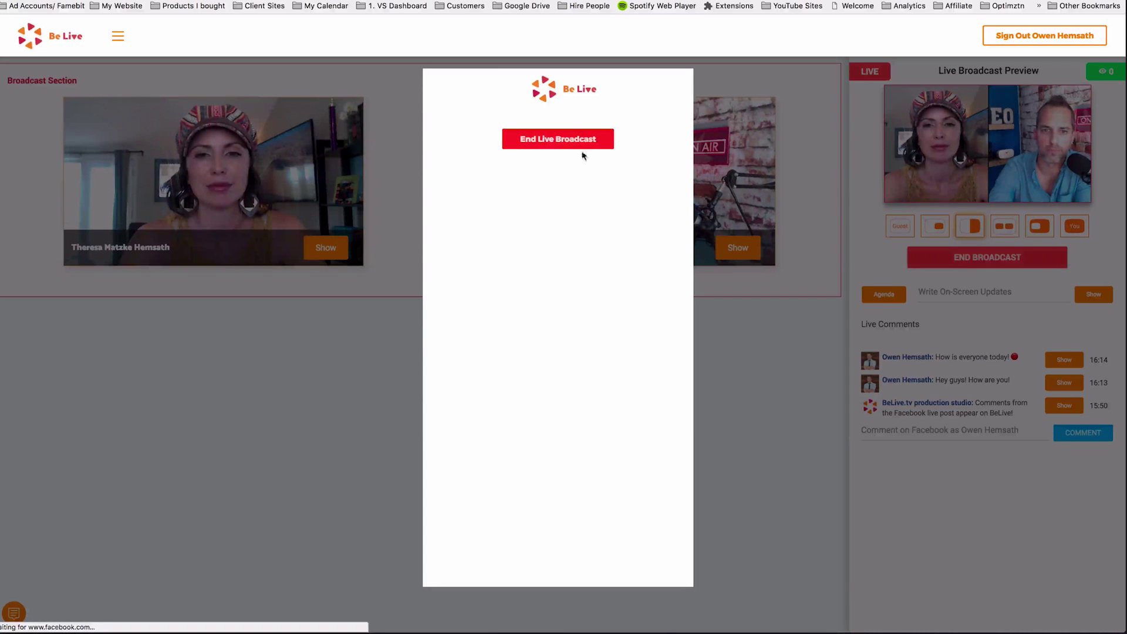
click(564, 141)
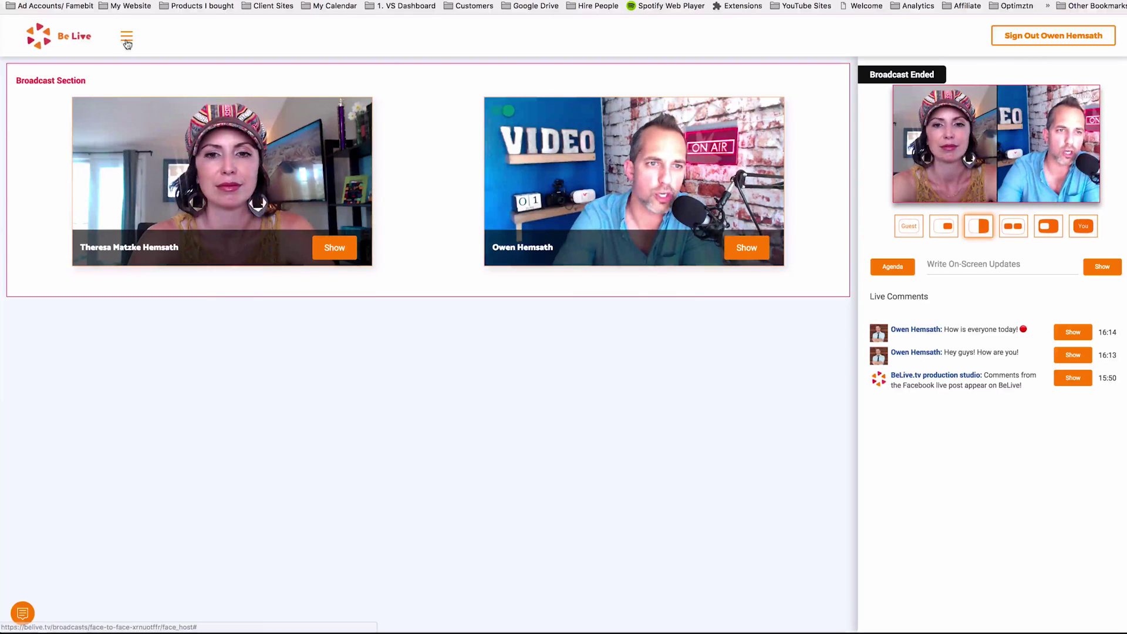
click(127, 41)
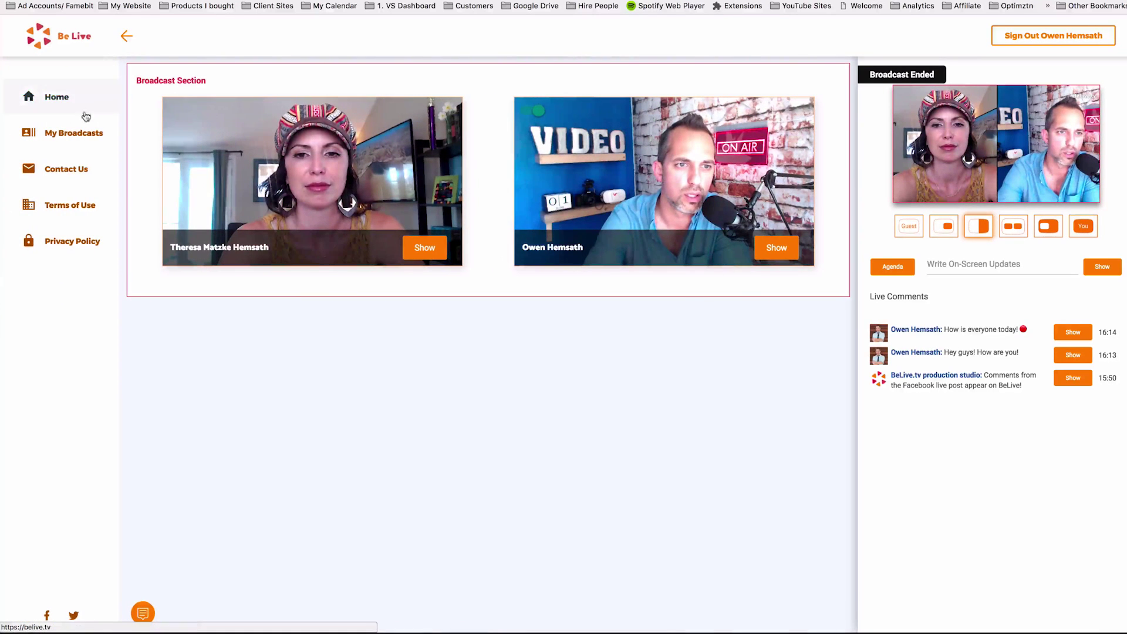
click(81, 134)
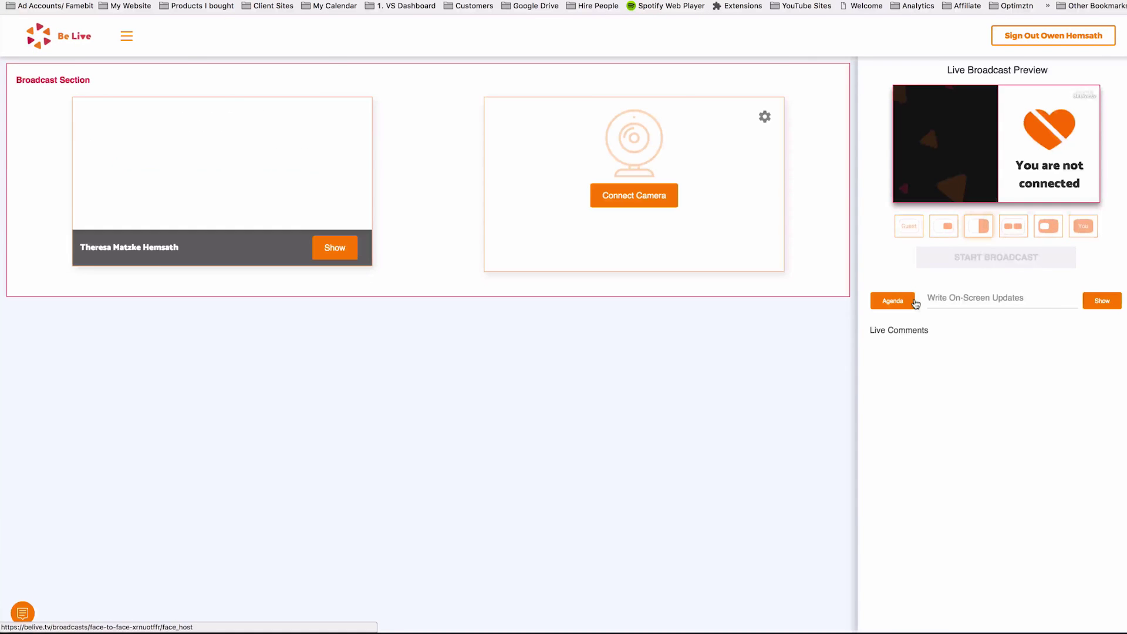
click(890, 271)
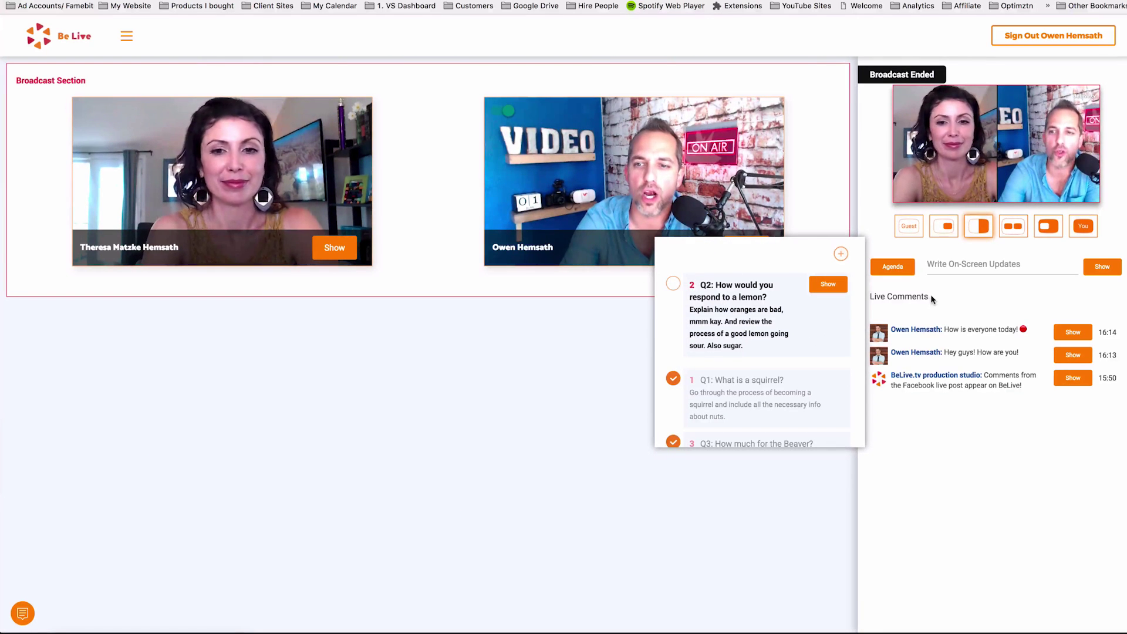
click(887, 269)
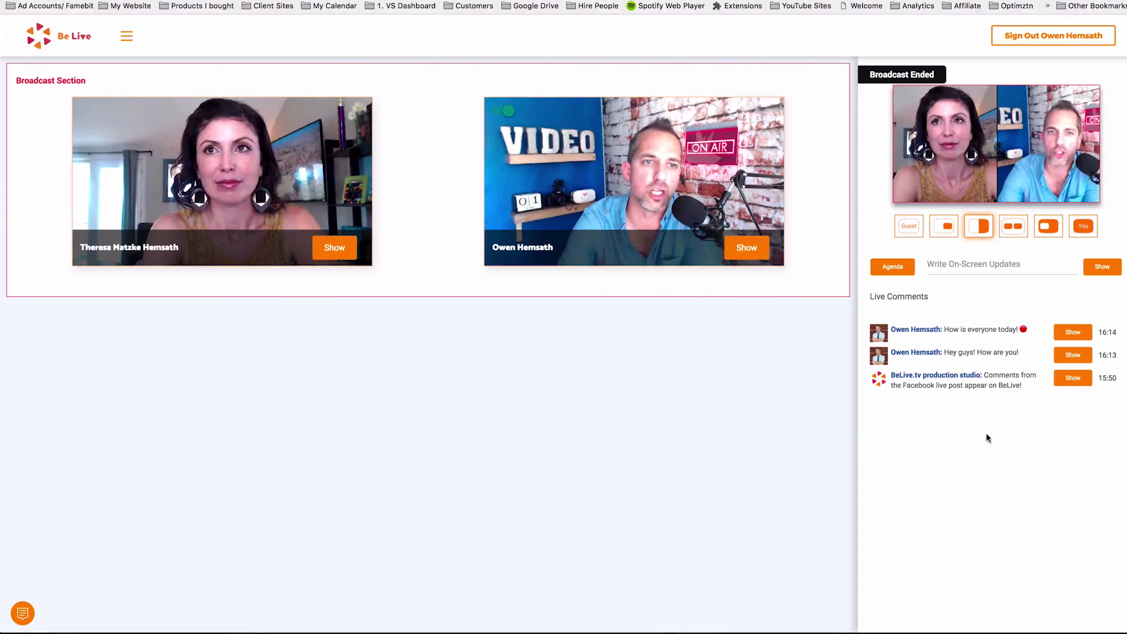